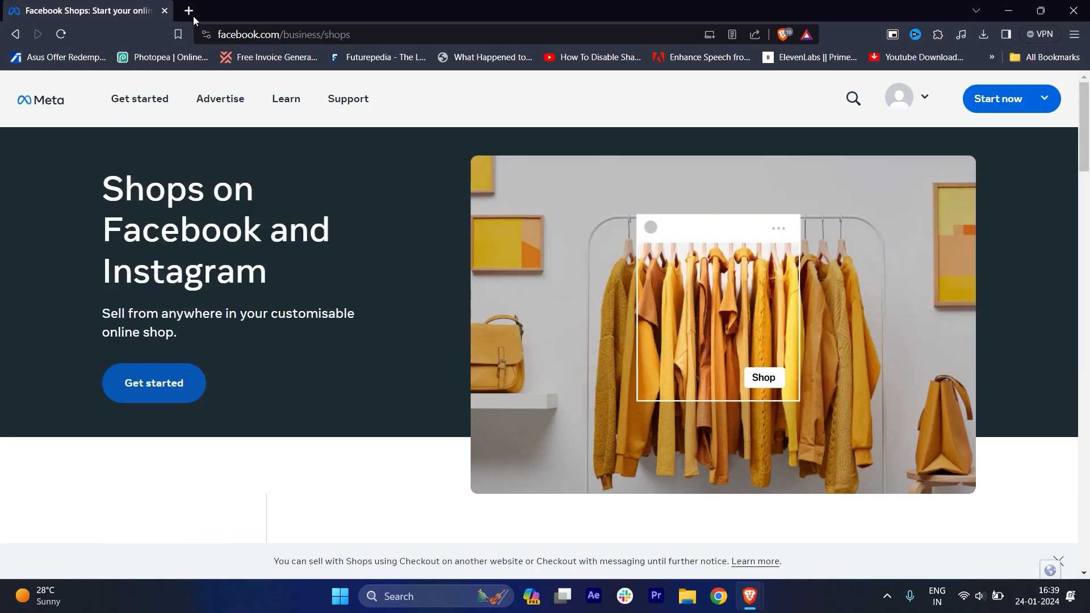
# Search the web for "fb shop" in a new tab and open Meta for Business's page about Facebook Shops.
pyautogui.click(189, 11)
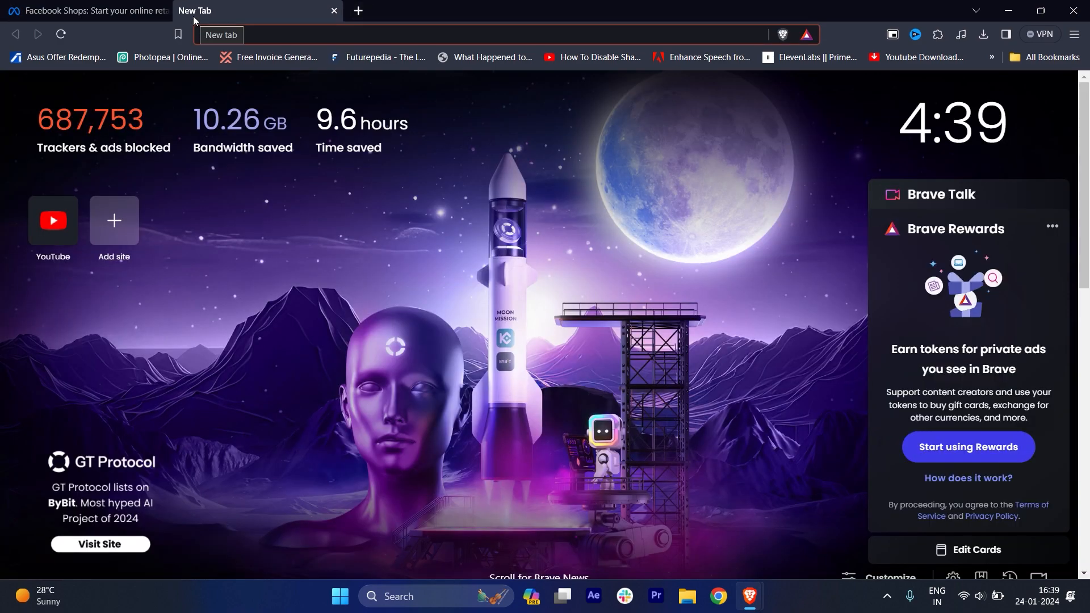
pyautogui.write('fb')
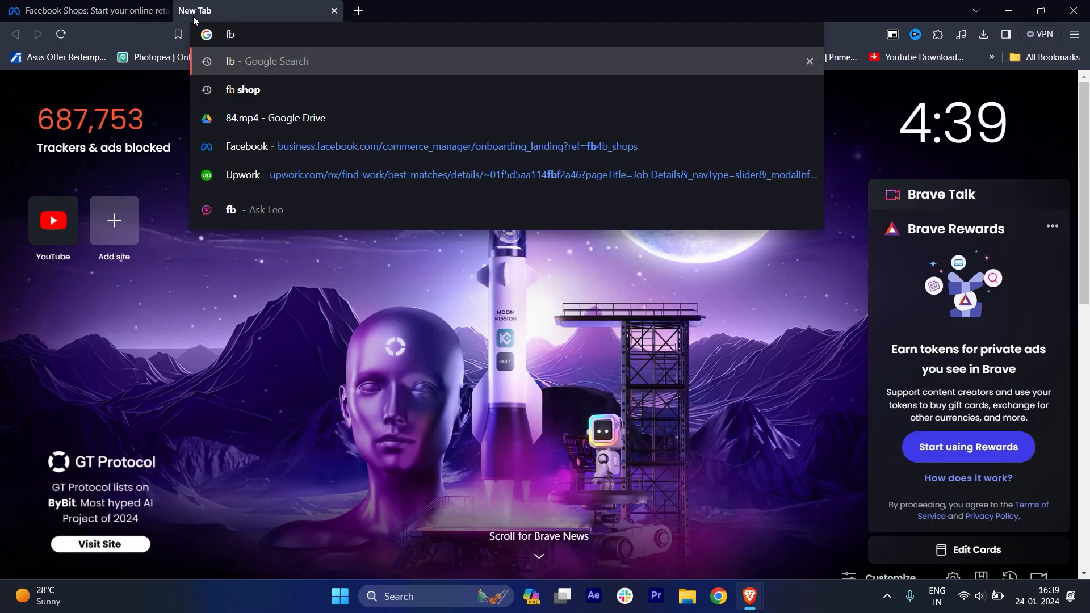
pyautogui.press('Down')
pyautogui.press('Return')
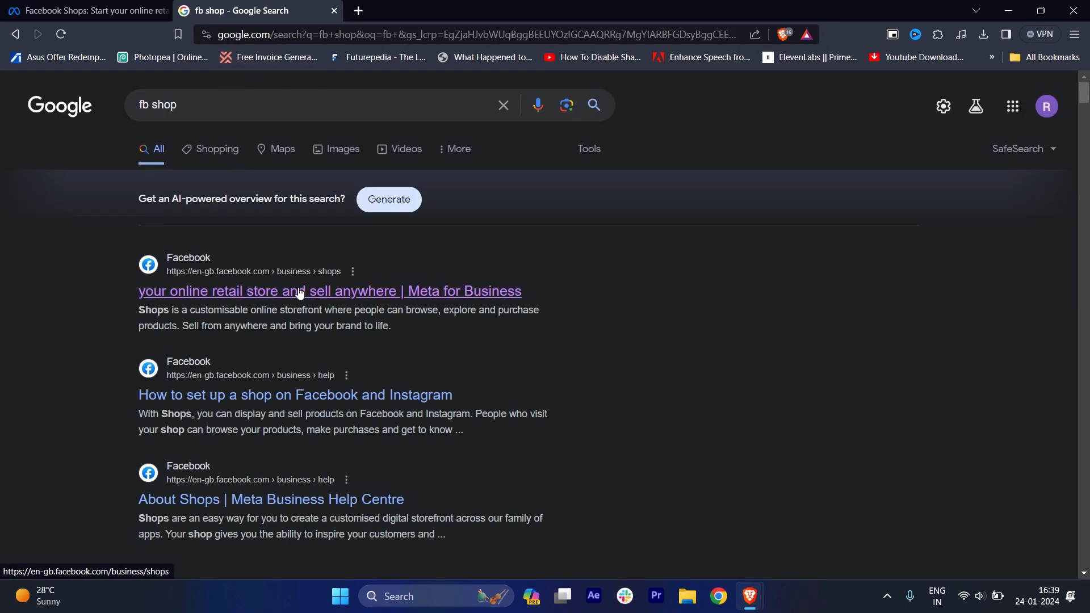
pyautogui.click(185, 290)
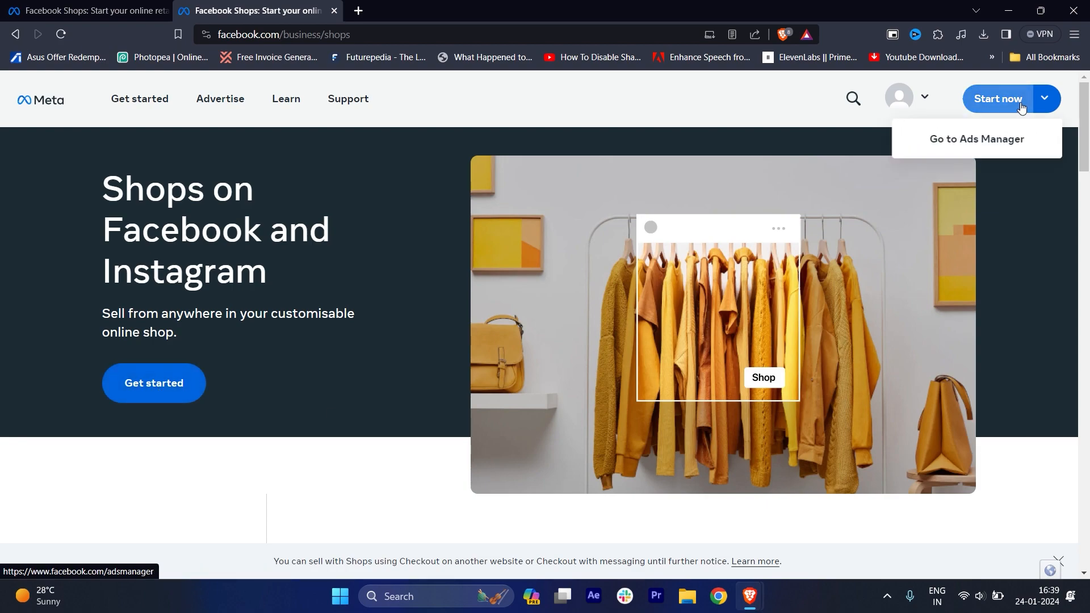
# Start creating a shop and continue with the option of not using any of the partner platforms.
pyautogui.click(166, 391)
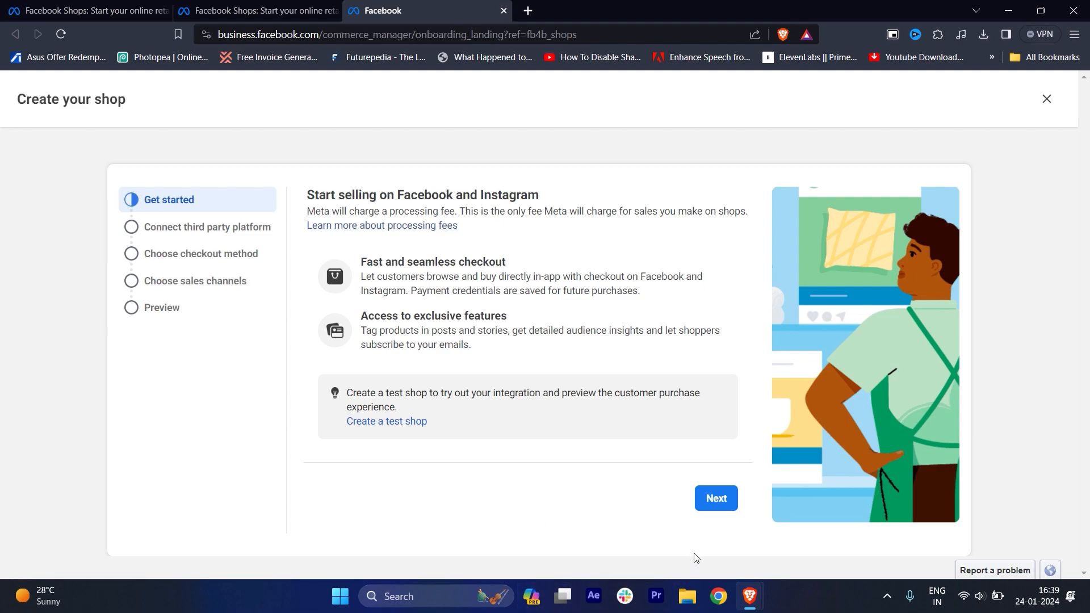
pyautogui.click(725, 506)
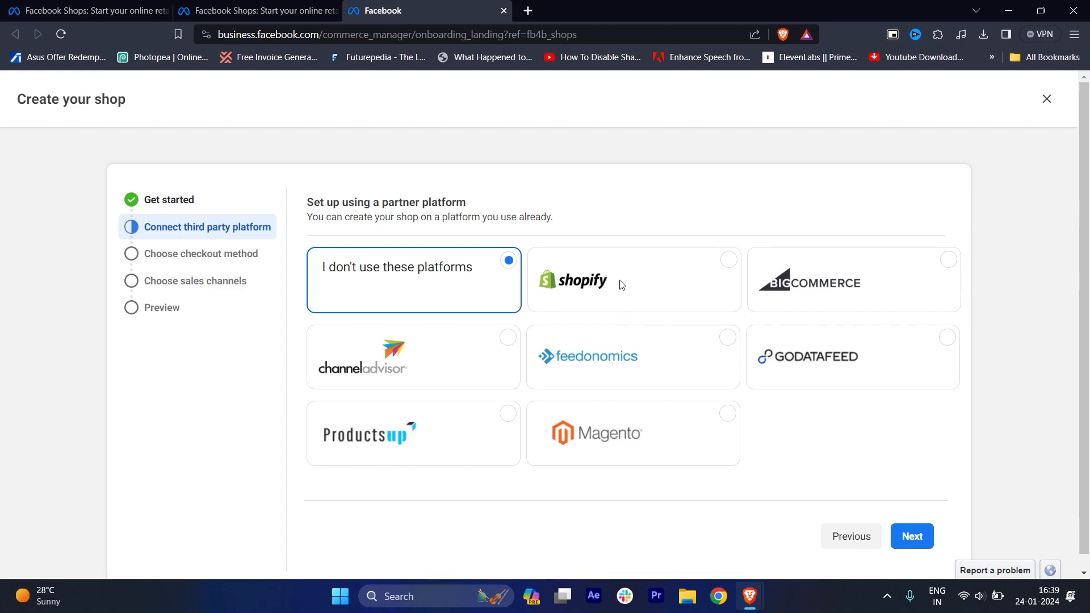
pyautogui.click(918, 539)
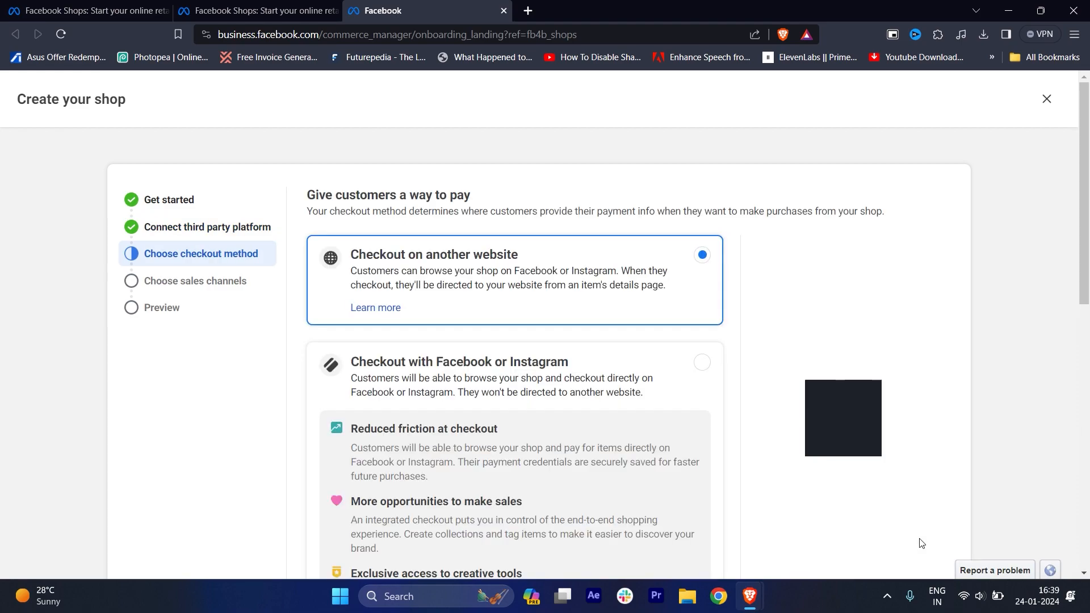
# Review the checkout methods and continue with Checkout on another website.
pyautogui.scroll(-2, 547, 335)
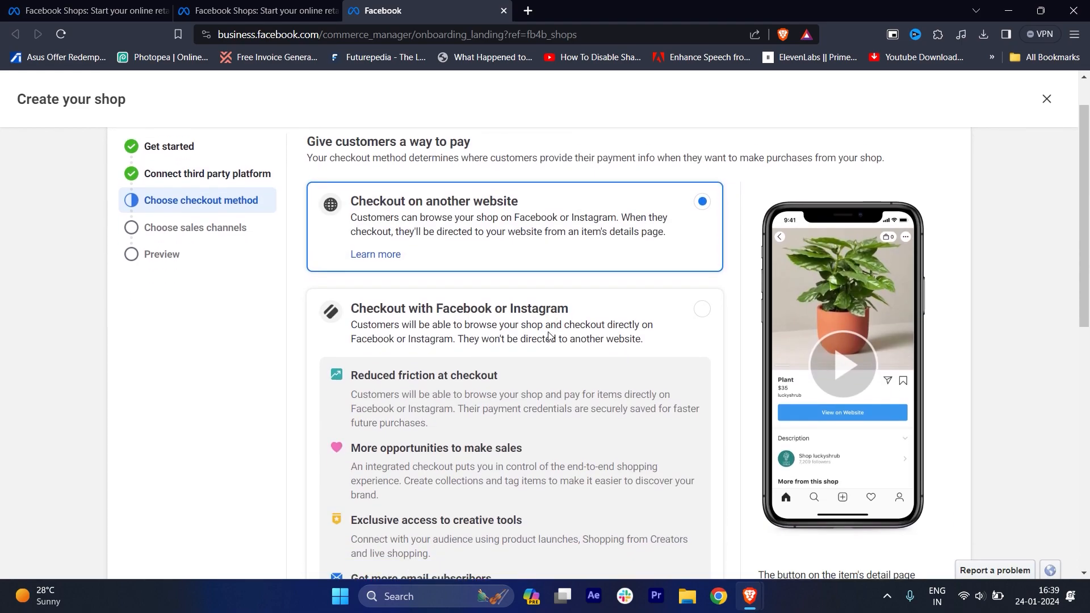
pyautogui.scroll(2, 545, 332)
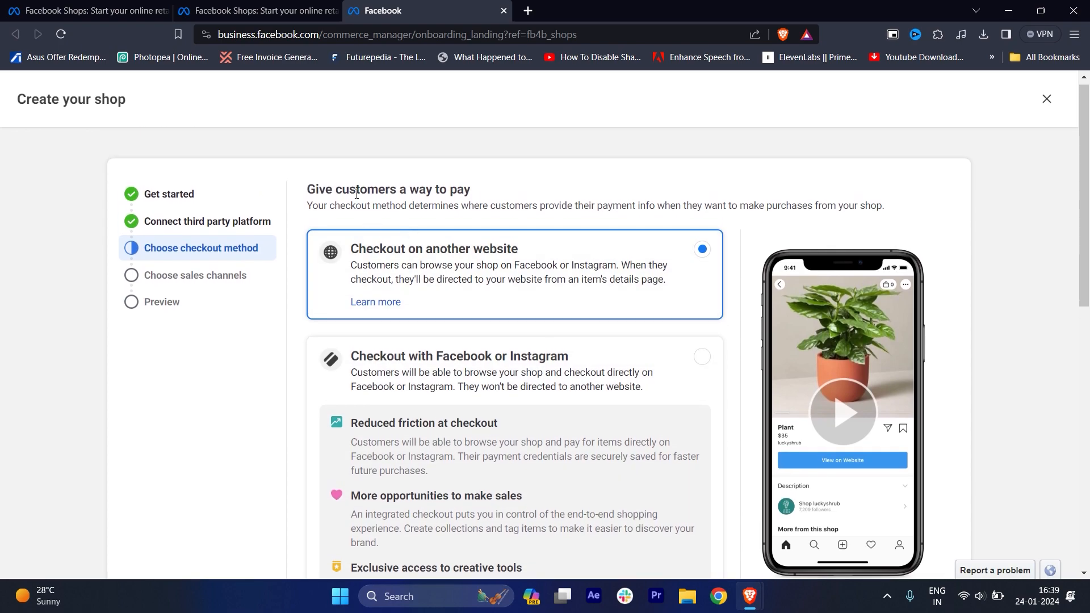
pyautogui.scroll(-1, 466, 218)
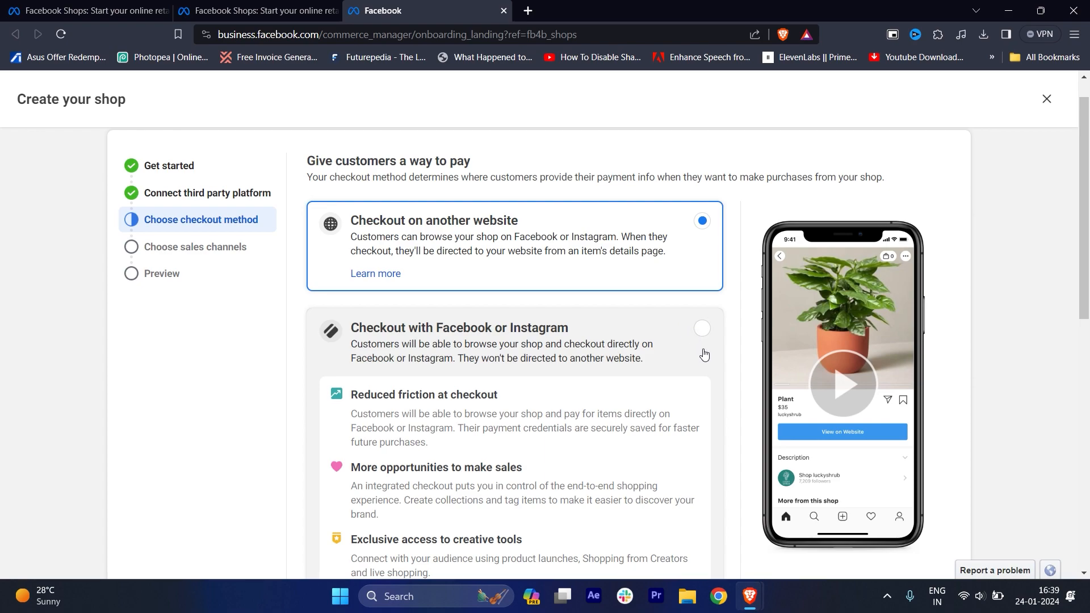
pyautogui.scroll(-1, 710, 369)
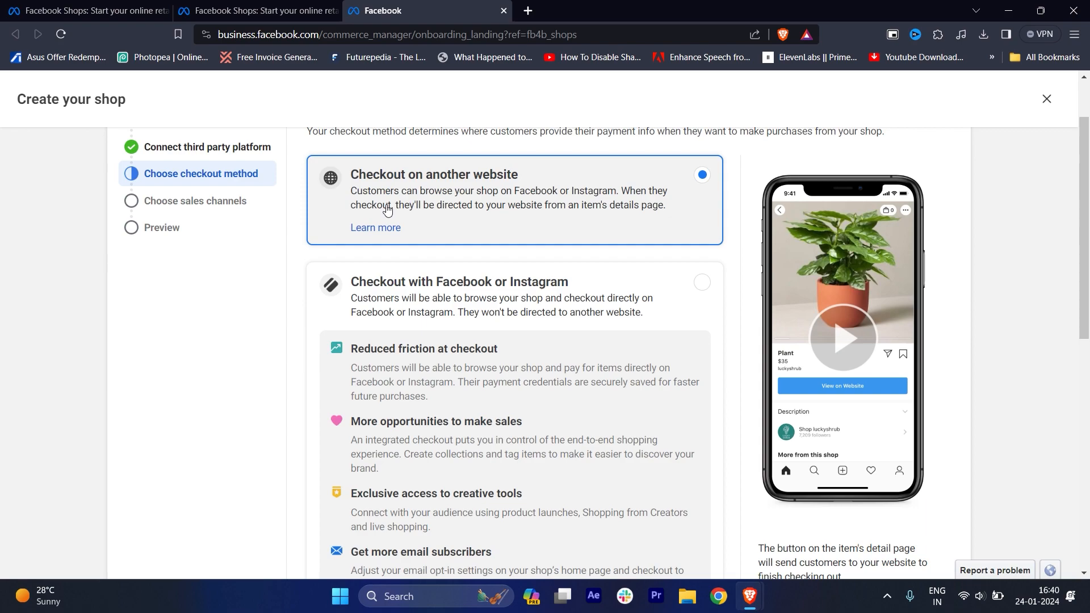
pyautogui.scroll(-7, 386, 210)
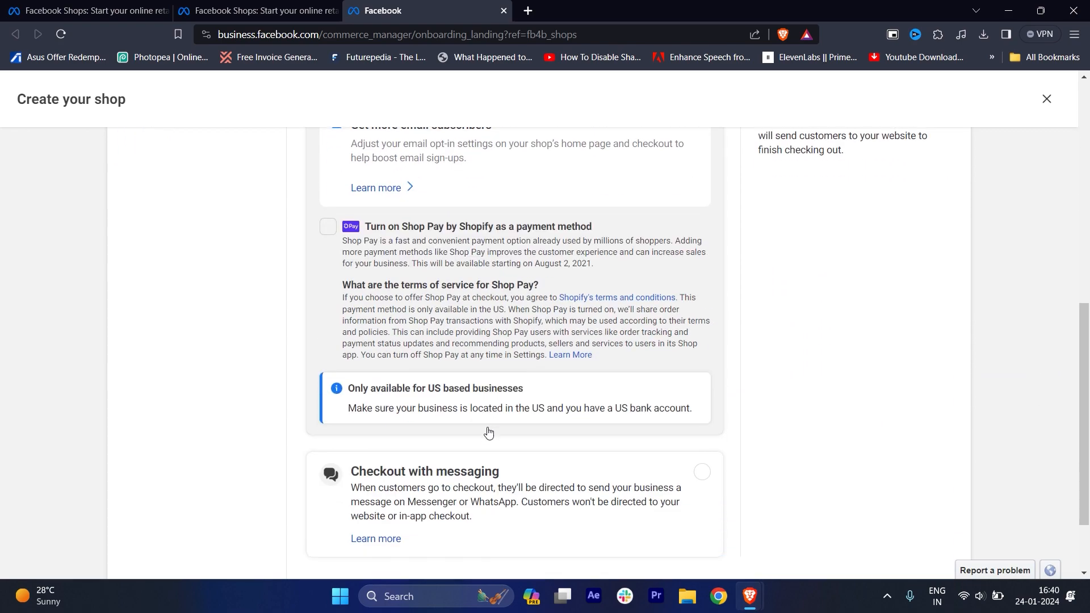
pyautogui.scroll(-2, 489, 430)
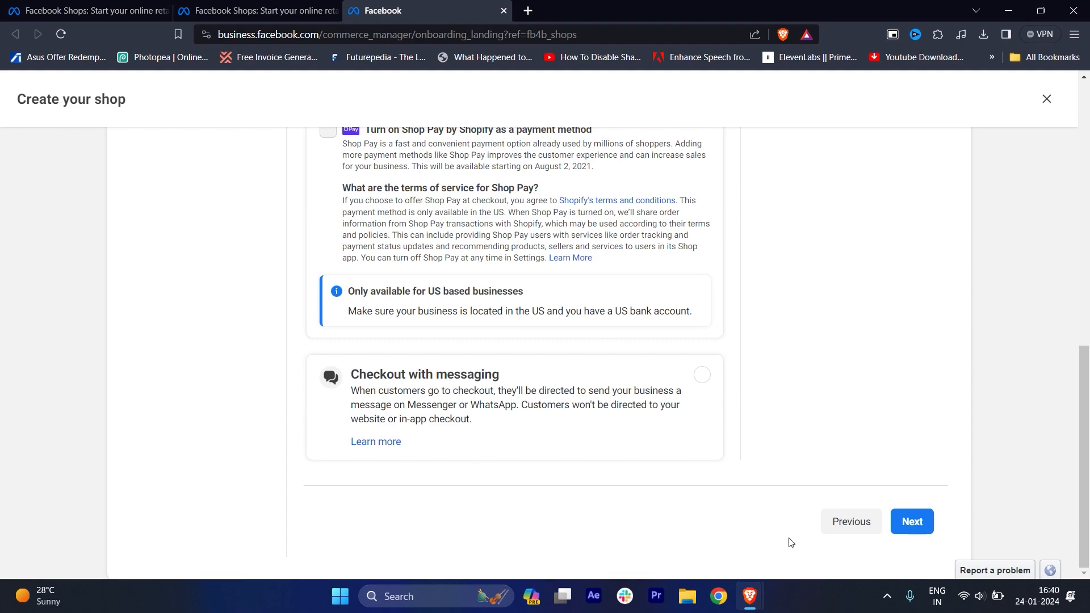
pyautogui.click(915, 522)
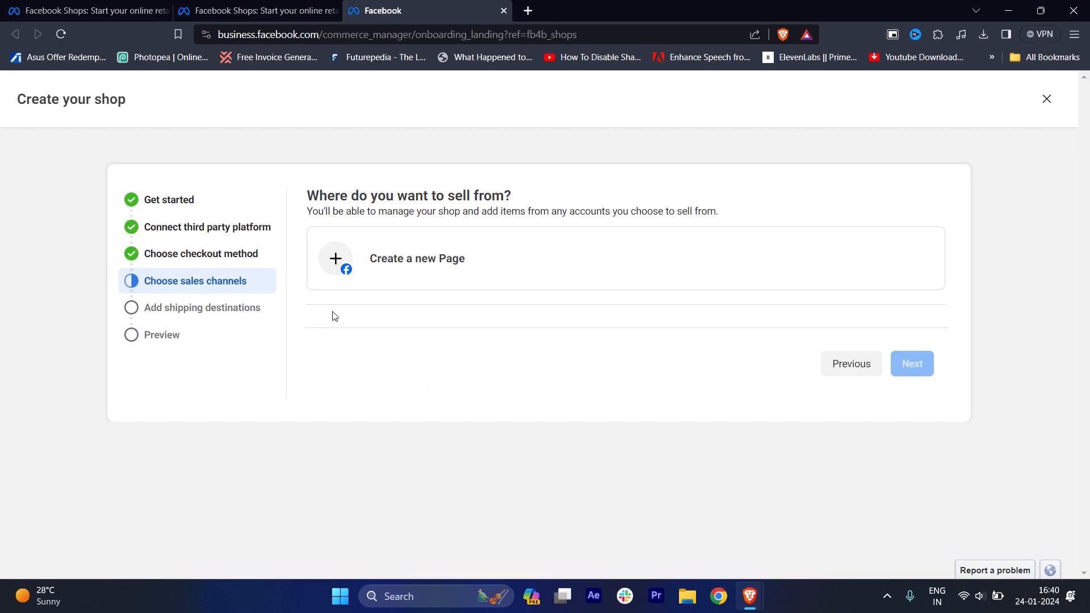
# Start a new Facebook Page as sales channel, named Petso, with the category Pet Store.
pyautogui.click(339, 263)
pyautogui.click(488, 233)
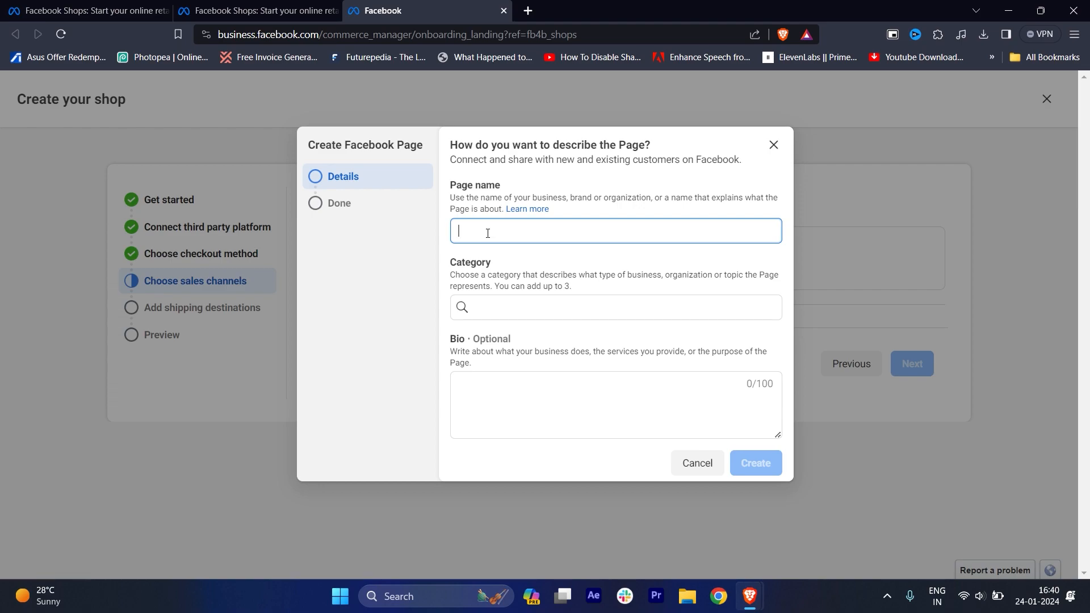
pyautogui.write('Pet')
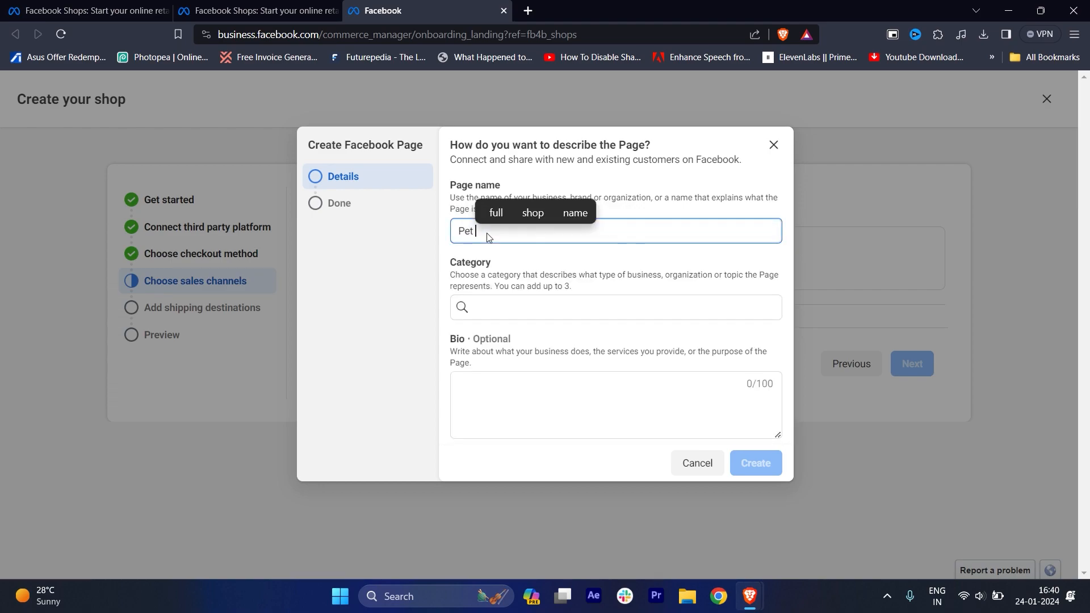
pyautogui.write('so')
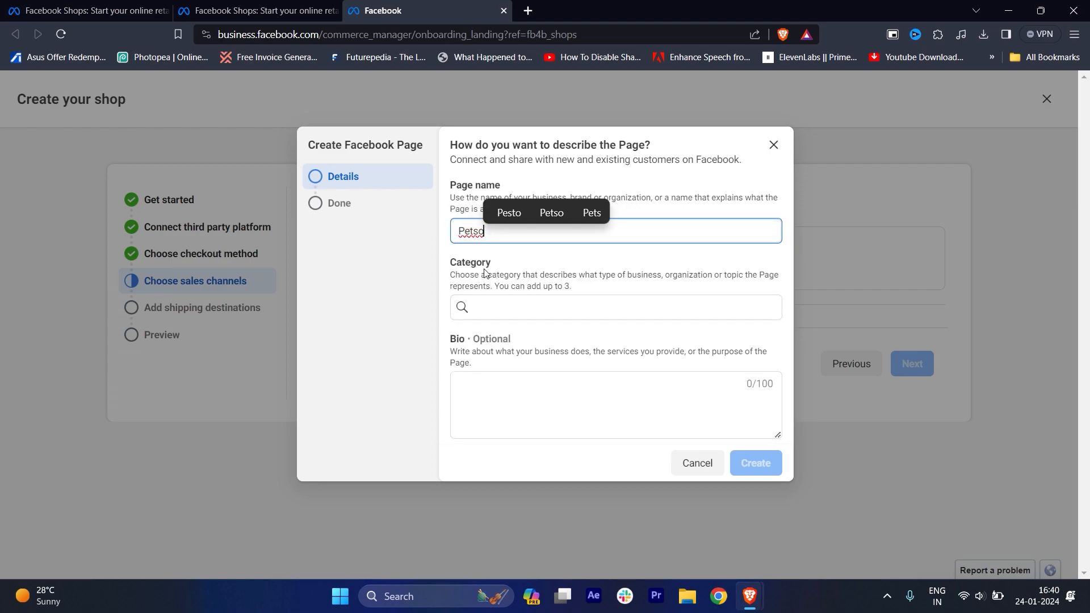
pyautogui.click(492, 311)
pyautogui.write('pe')
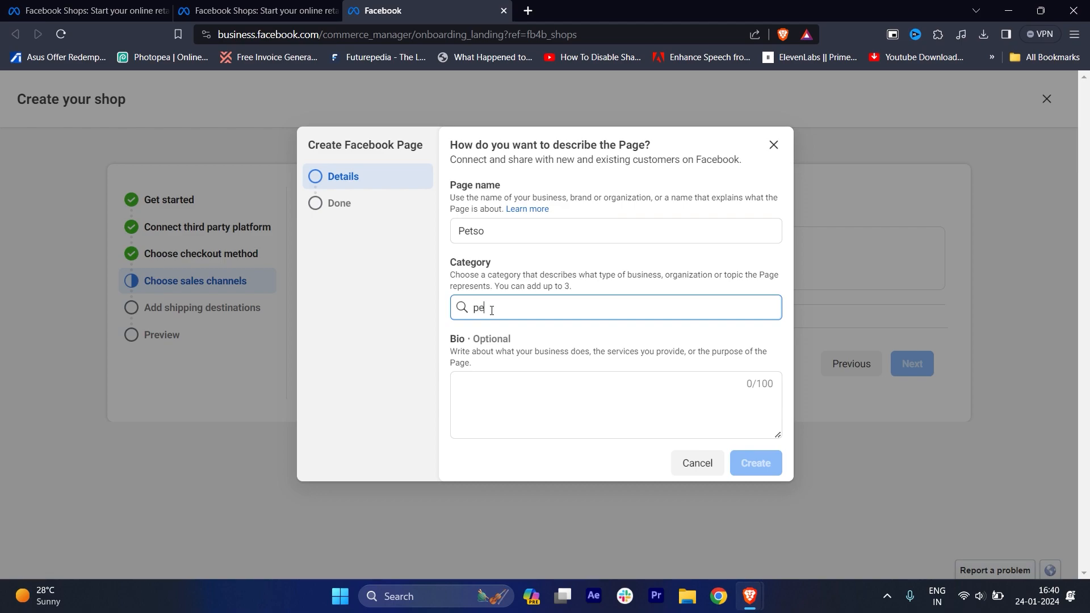
pyautogui.write('t')
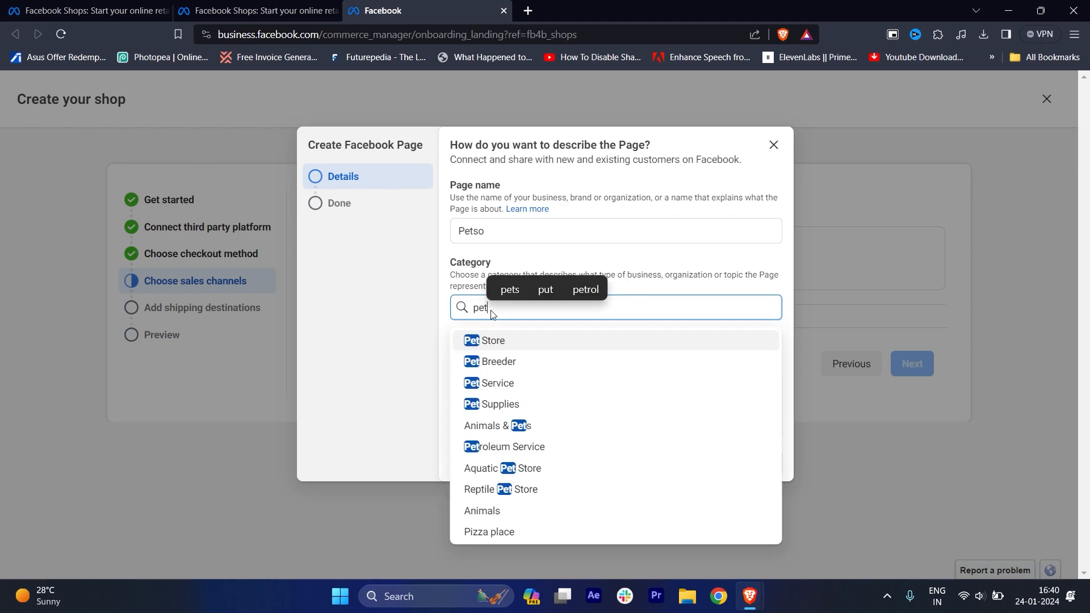
pyautogui.click(490, 341)
# Add the bio "I sell Pets Products", create the Page and continue with Petso as the sales channel.
pyautogui.click(497, 372)
pyautogui.write('I sell Pets Products')
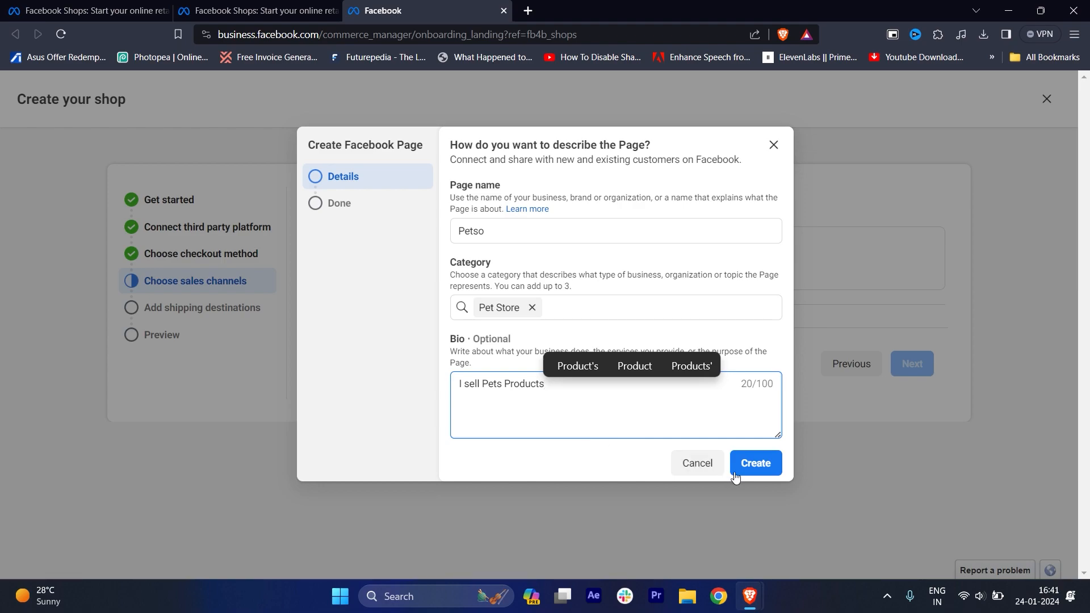
pyautogui.click(753, 465)
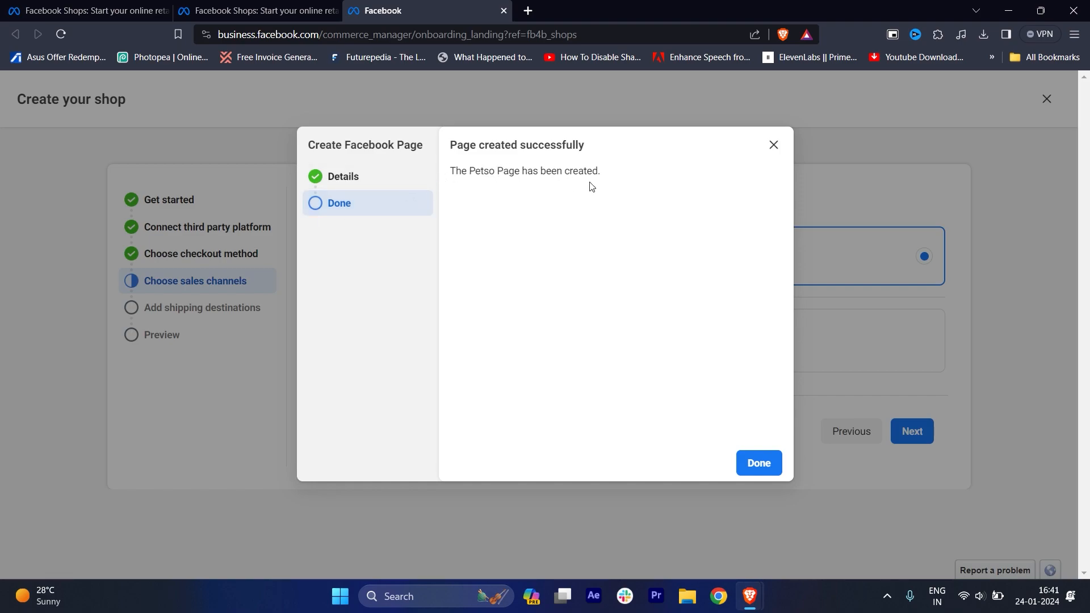
pyautogui.click(757, 462)
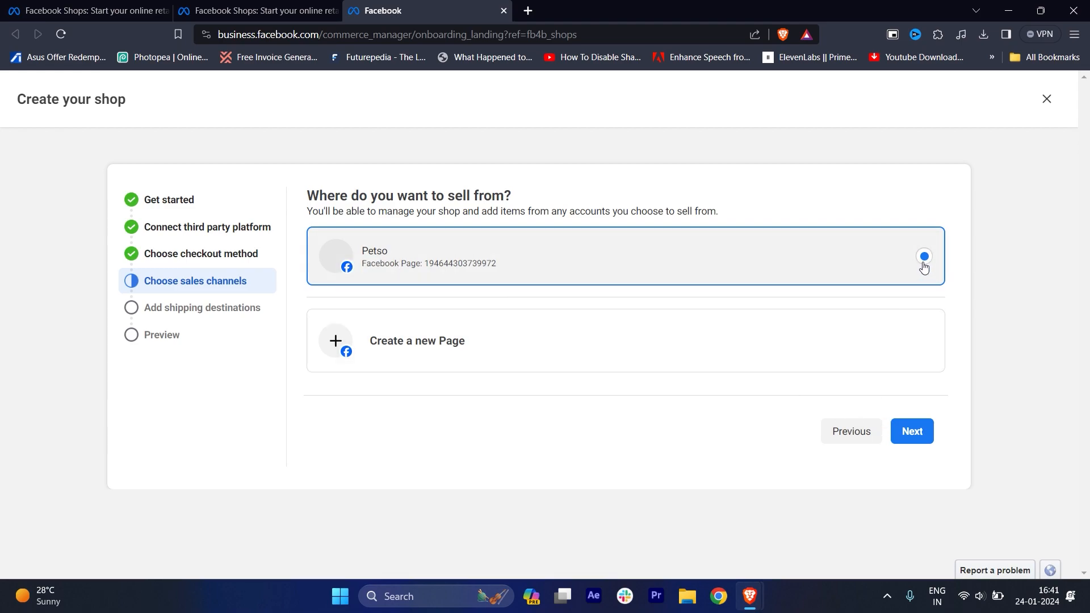
pyautogui.click(911, 441)
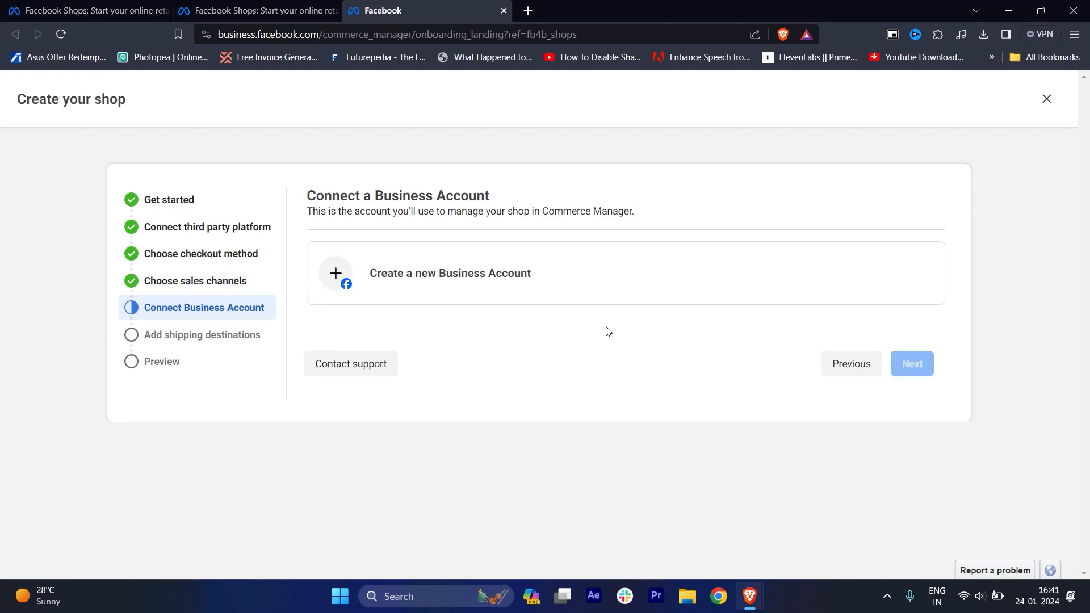
# Start a new Business Account and enter the Business Manager account name.
pyautogui.click(434, 281)
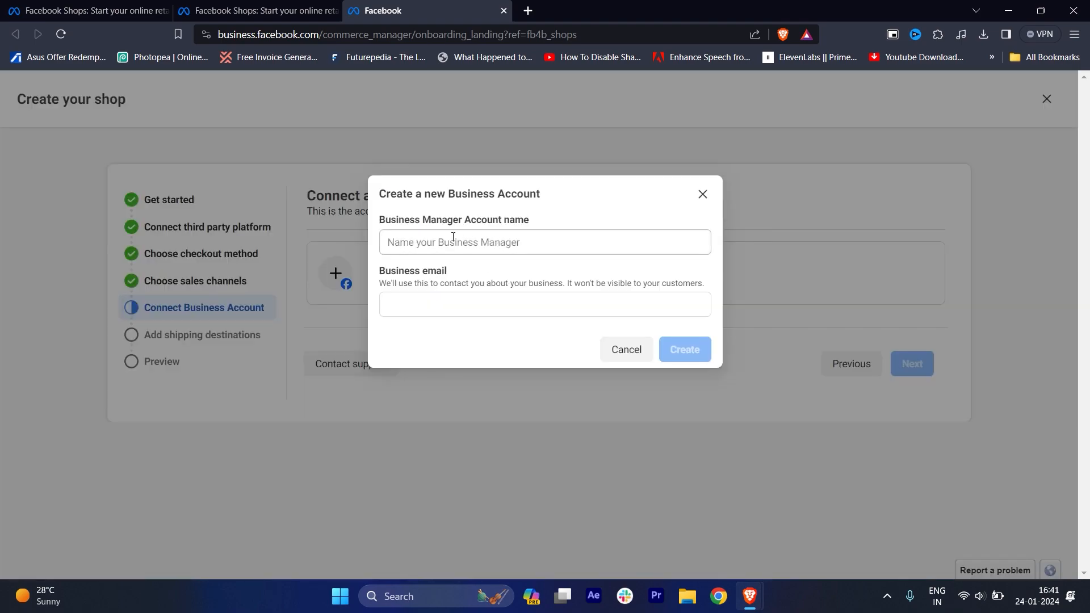
pyautogui.click(522, 245)
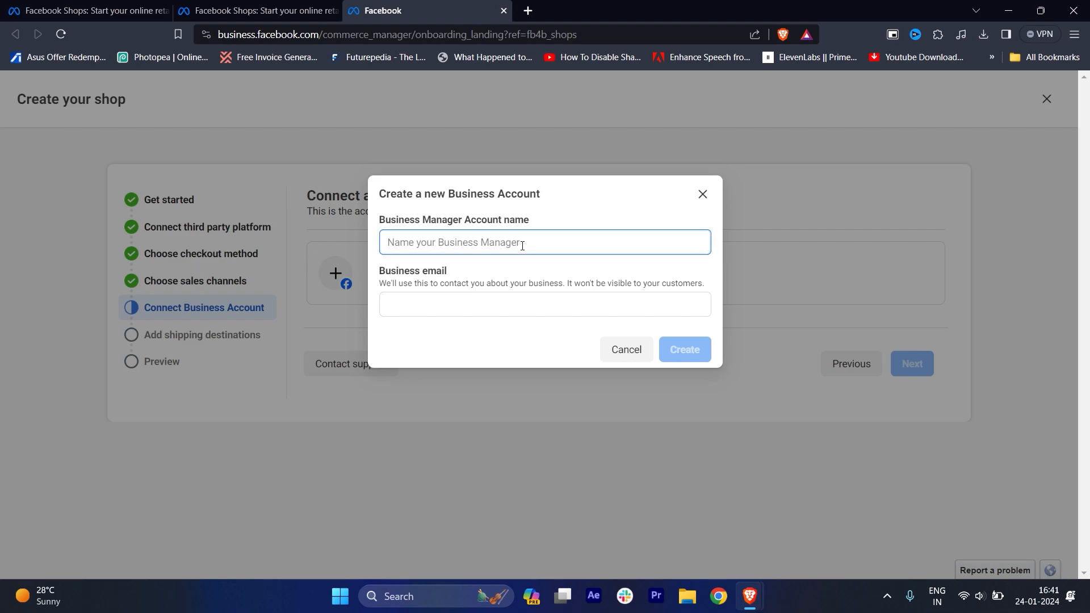
pyautogui.write('R')
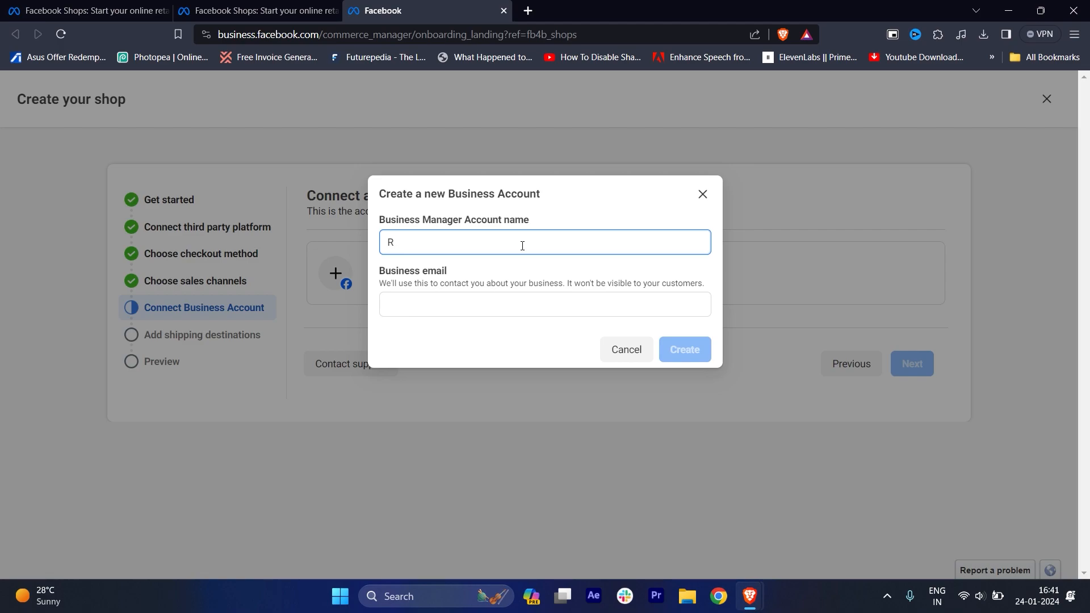
pyautogui.write('Oon')
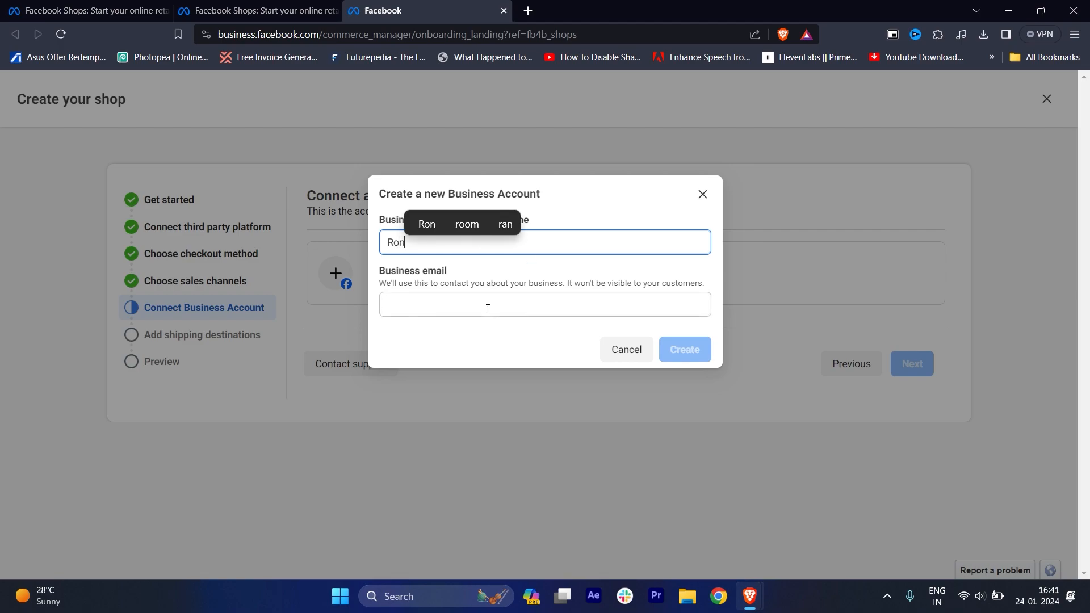
# Fill in the business email and create the Business Account.
pyautogui.click(487, 308)
pyautogui.write('ANILSA')
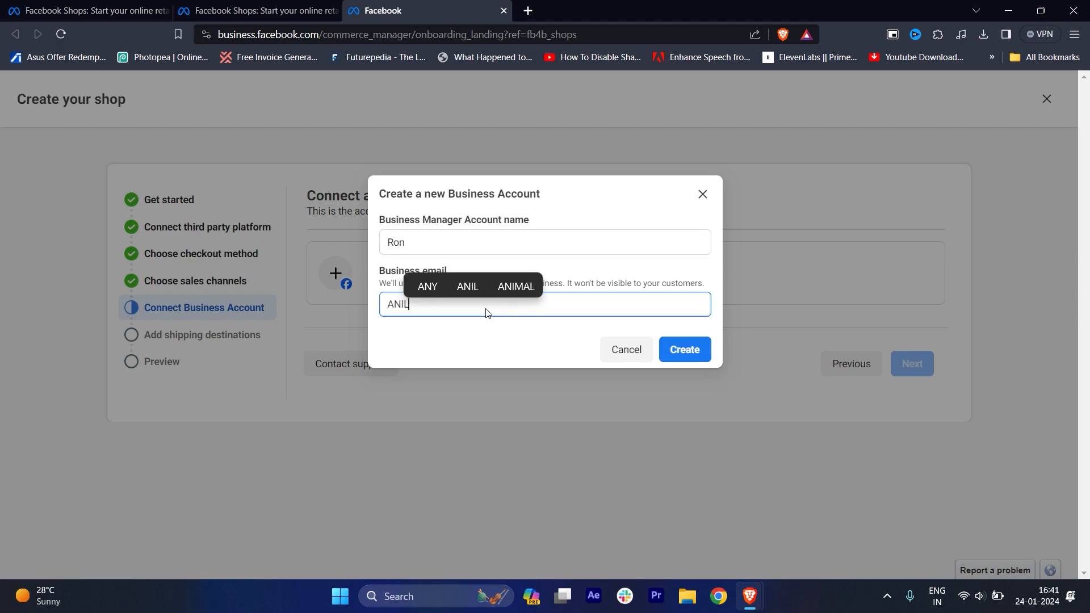
pyautogui.press('BackSpace')
pyautogui.press('BackSpace')
pyautogui.press('BackSpace')
pyautogui.press('BackSpace')
pyautogui.press('BackSpace')
pyautogui.press('BackSpace')
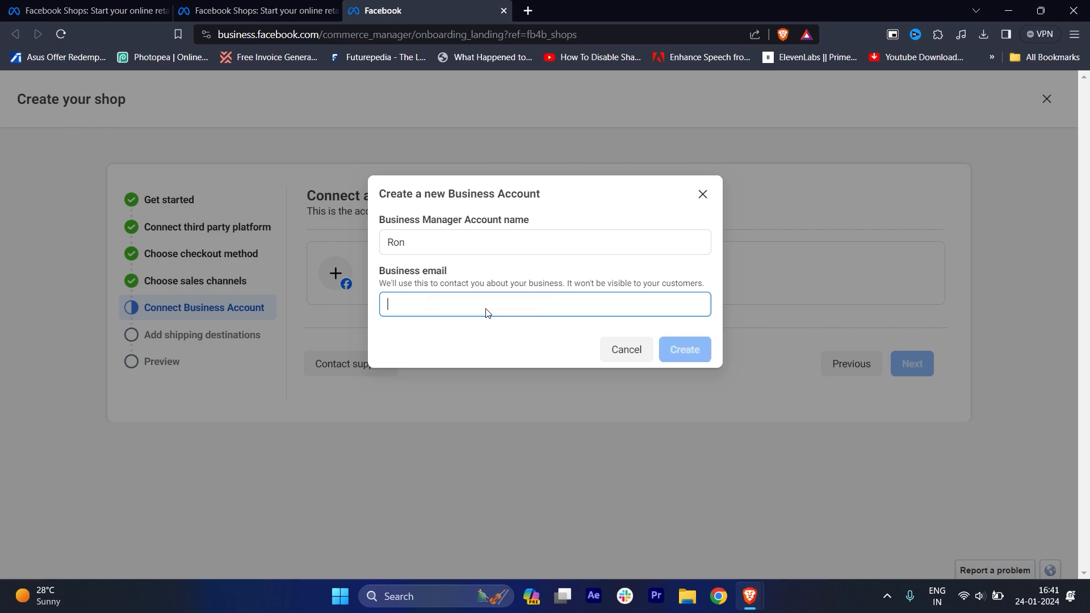
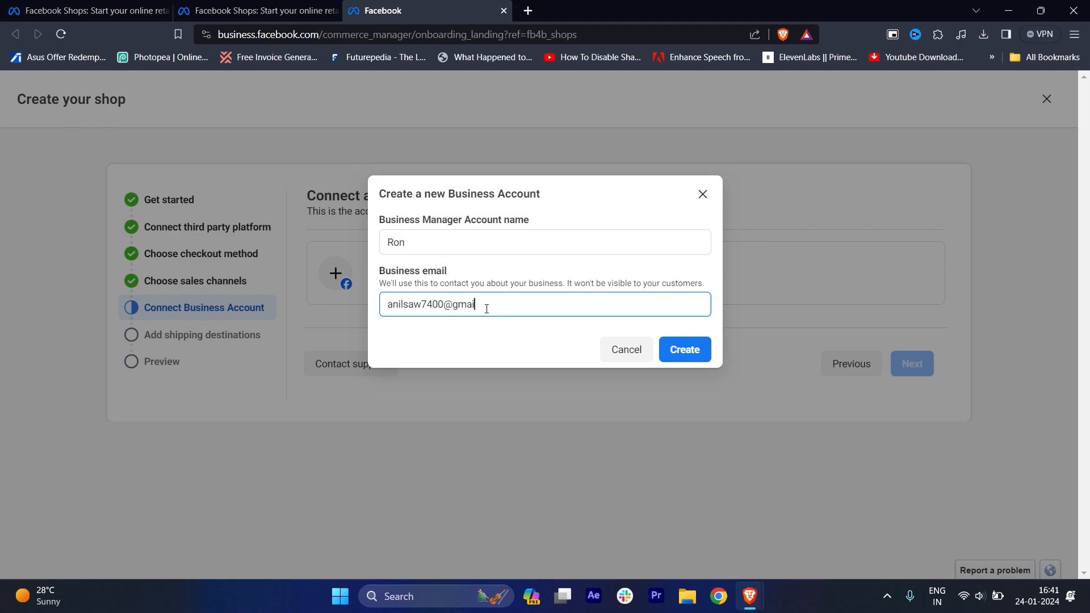
pyautogui.click(685, 350)
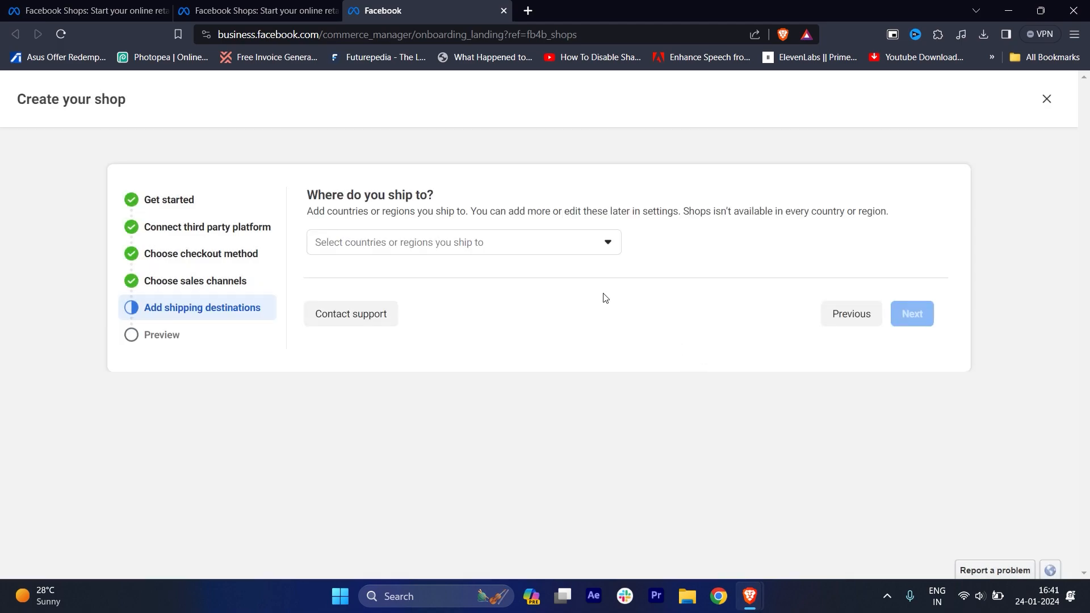
# Search the list of shipping countries and regions for India.
pyautogui.click(492, 252)
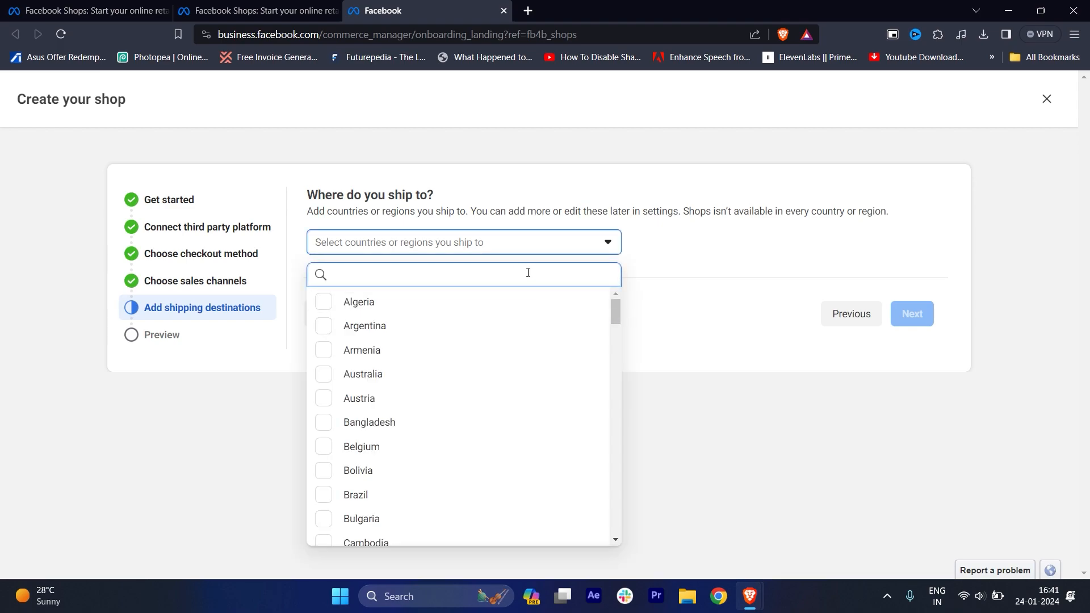
pyautogui.write('indi')
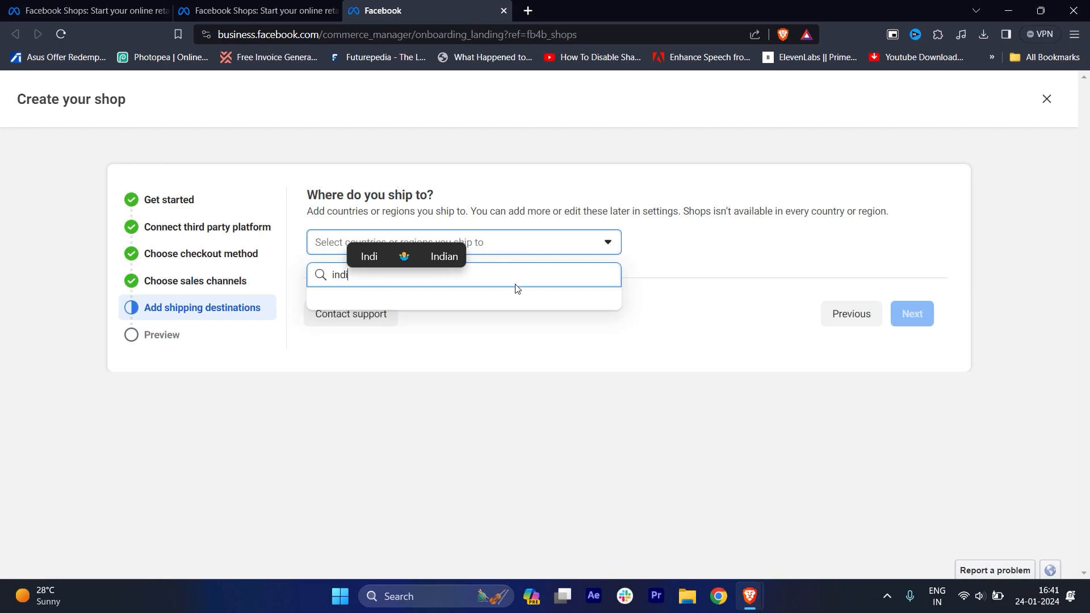
pyautogui.press('BackSpace')
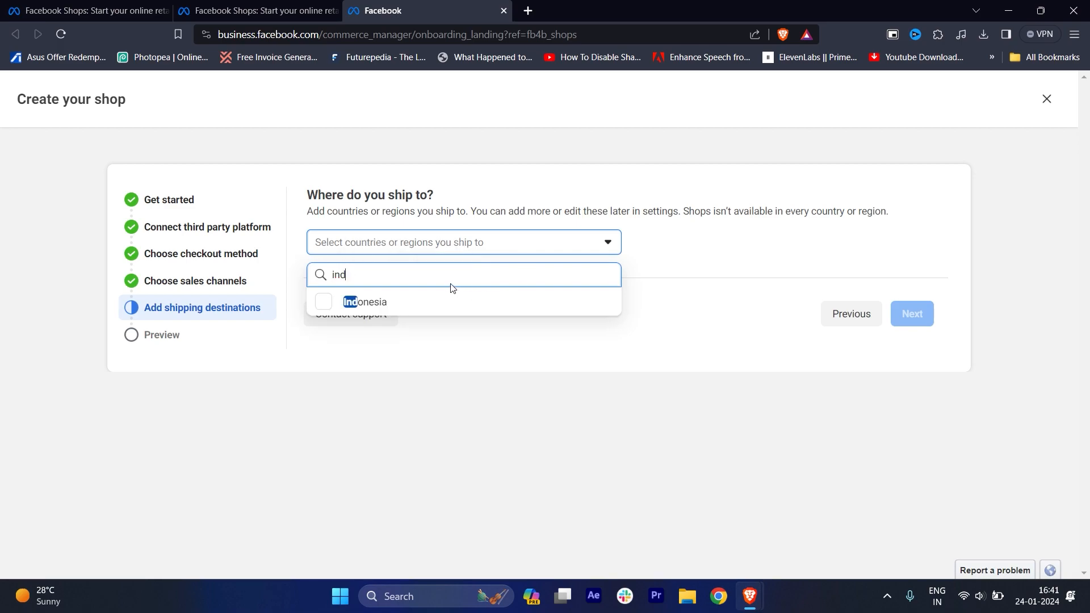
pyautogui.write('ia]')
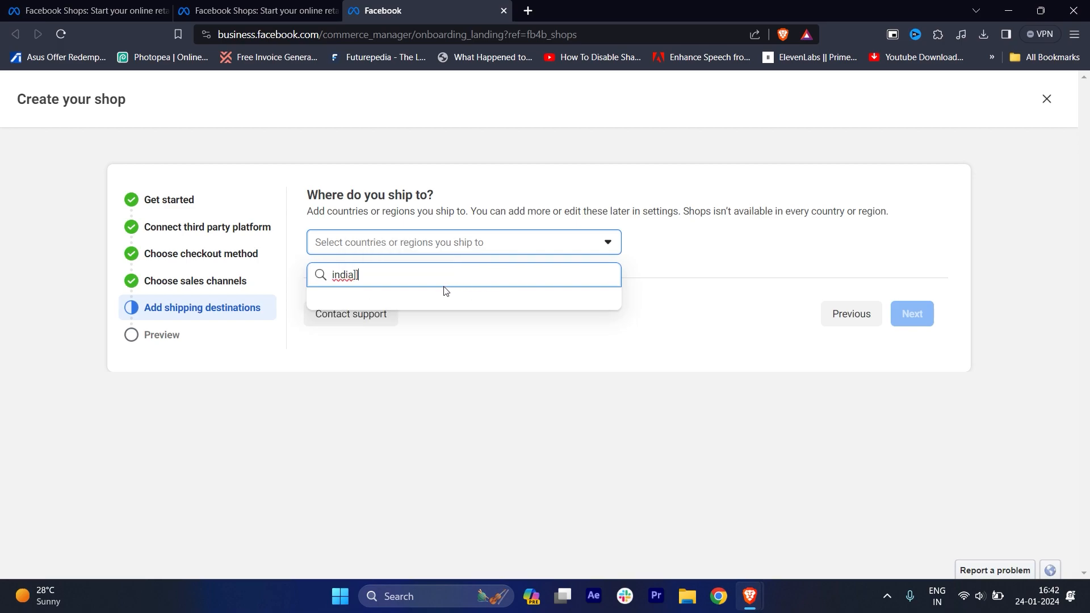
# Choose United States of America as the shipping destination and continue to the shop overview.
pyautogui.press('BackSpace')
pyautogui.press('BackSpace')
pyautogui.press('BackSpace')
pyautogui.press('BackSpace')
pyautogui.press('BackSpace')
pyautogui.press('BackSpace')
pyautogui.write('unite')
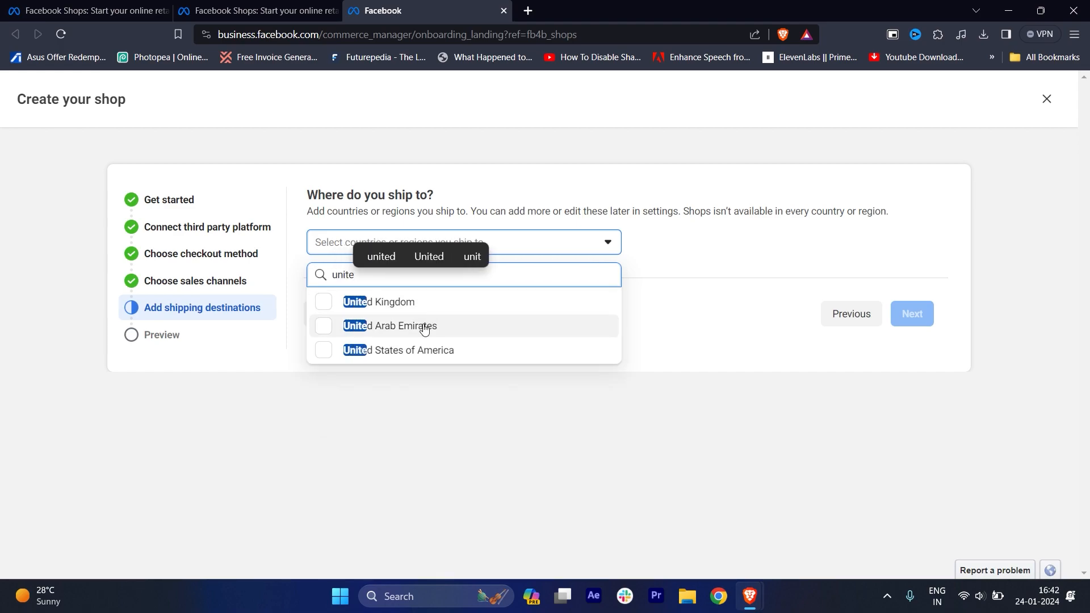
pyautogui.click(402, 350)
pyautogui.click(908, 313)
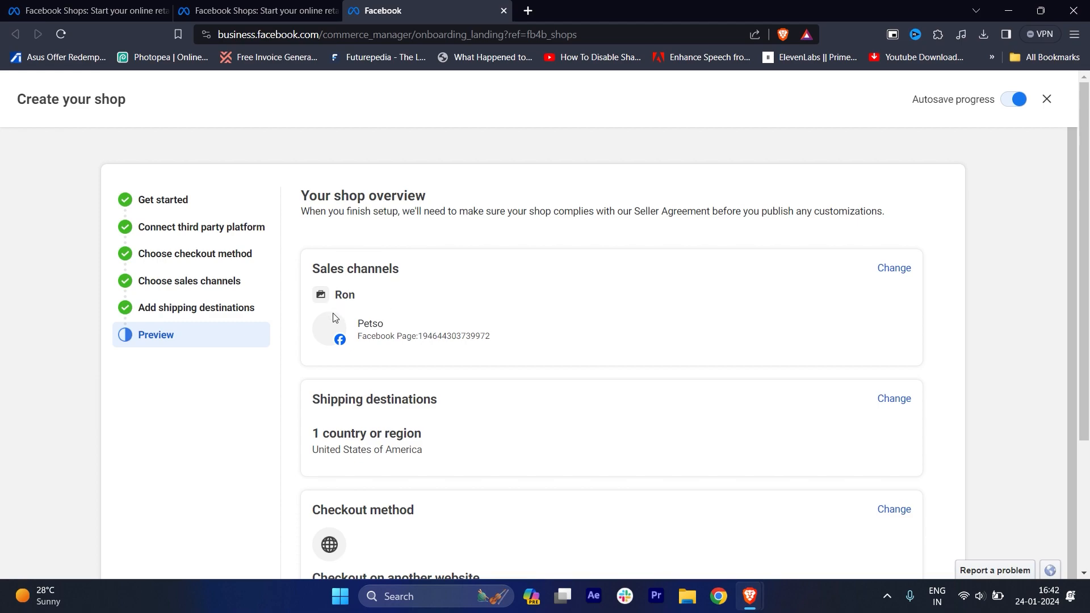
# Review the shop overview and agree to the Seller Agreement for submitting the shop for review.
pyautogui.scroll(-1, 359, 320)
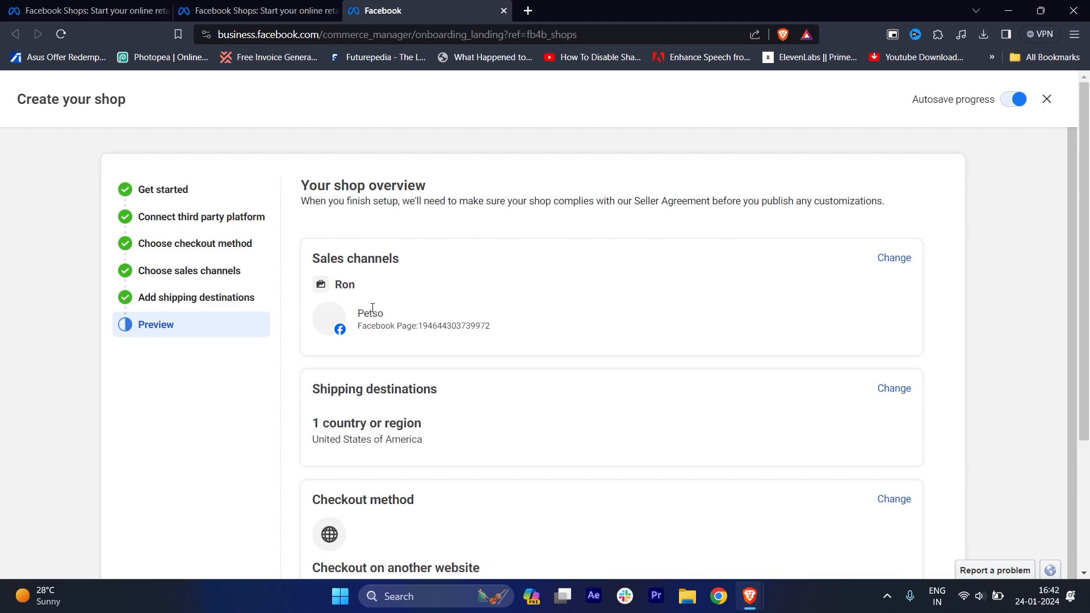
pyautogui.scroll(-2, 372, 308)
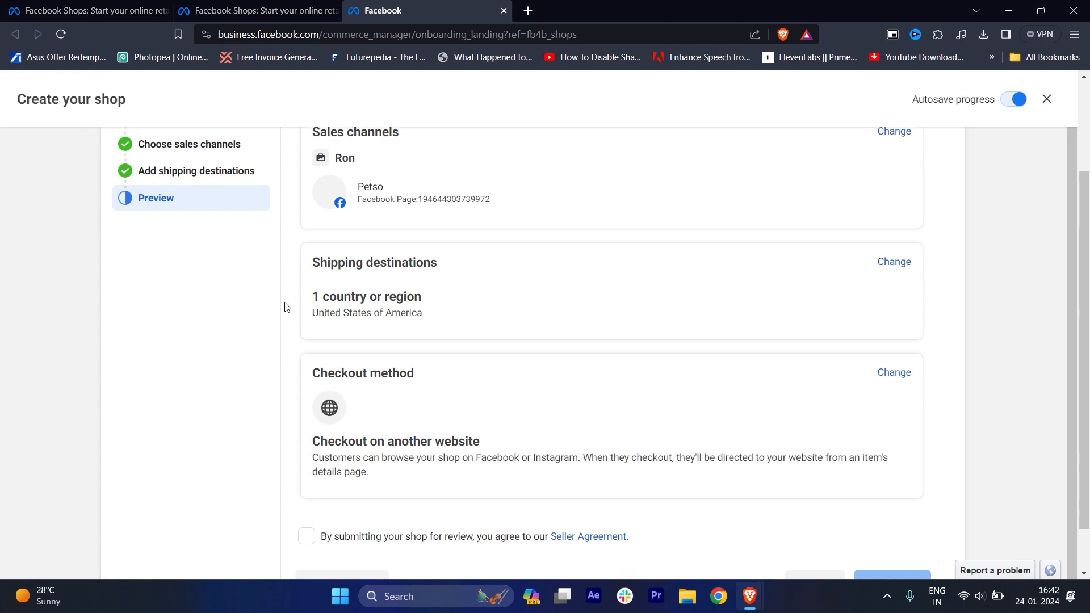
pyautogui.scroll(-1, 399, 300)
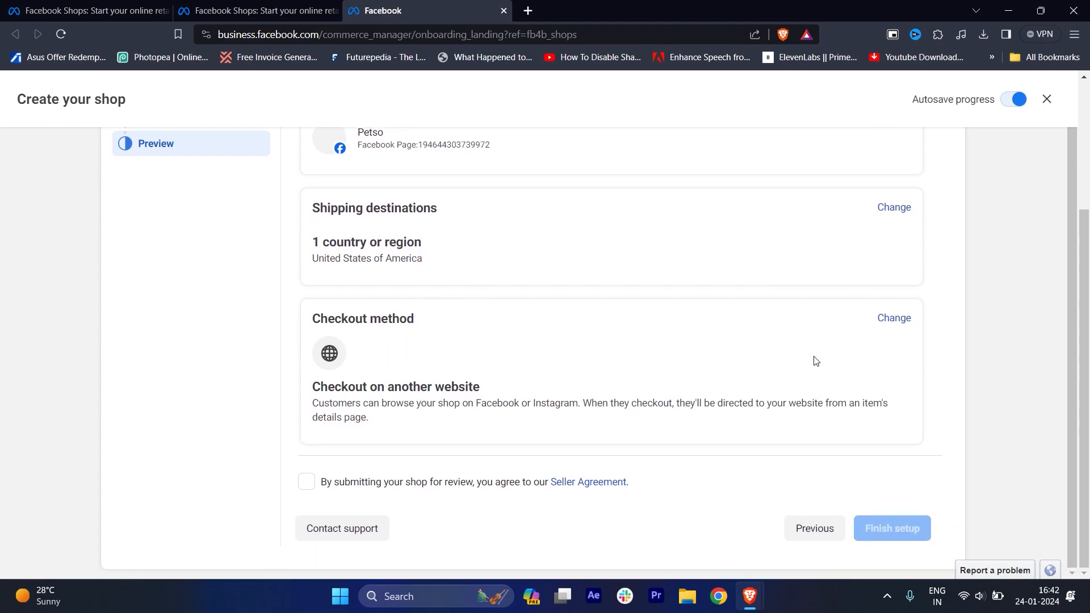
pyautogui.click(307, 482)
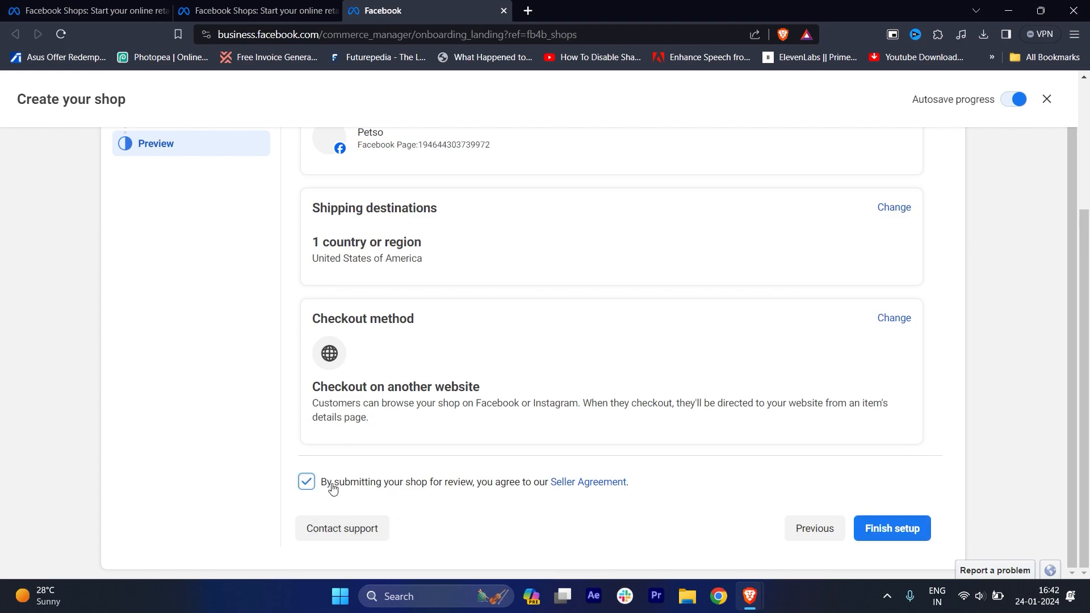
# Open the Seller Agreement, read through its terms and return to the shop overview.
pyautogui.click(585, 482)
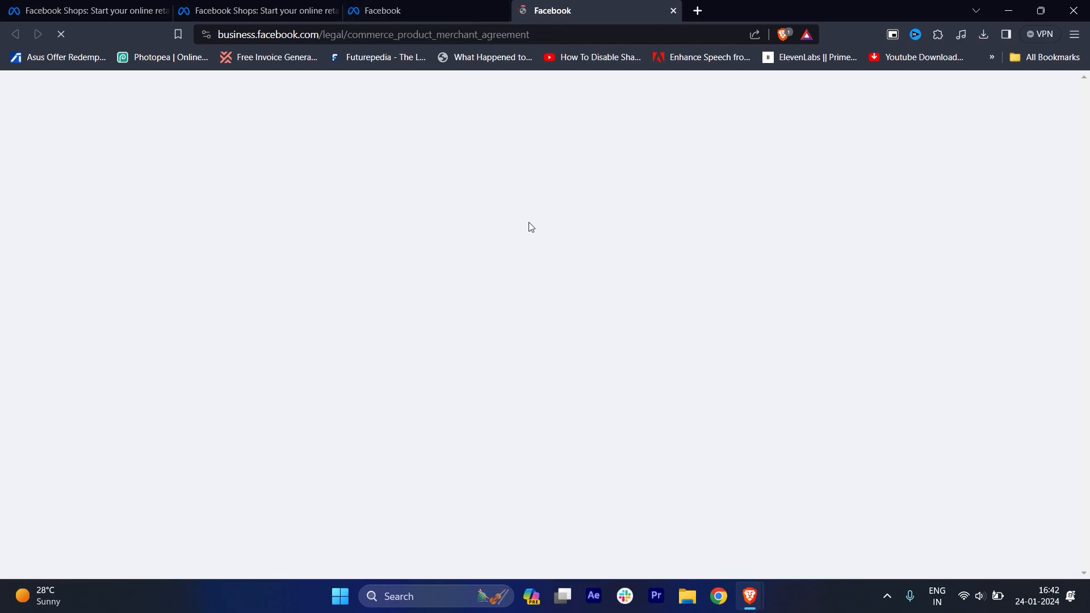
pyautogui.scroll(-6, 713, 366)
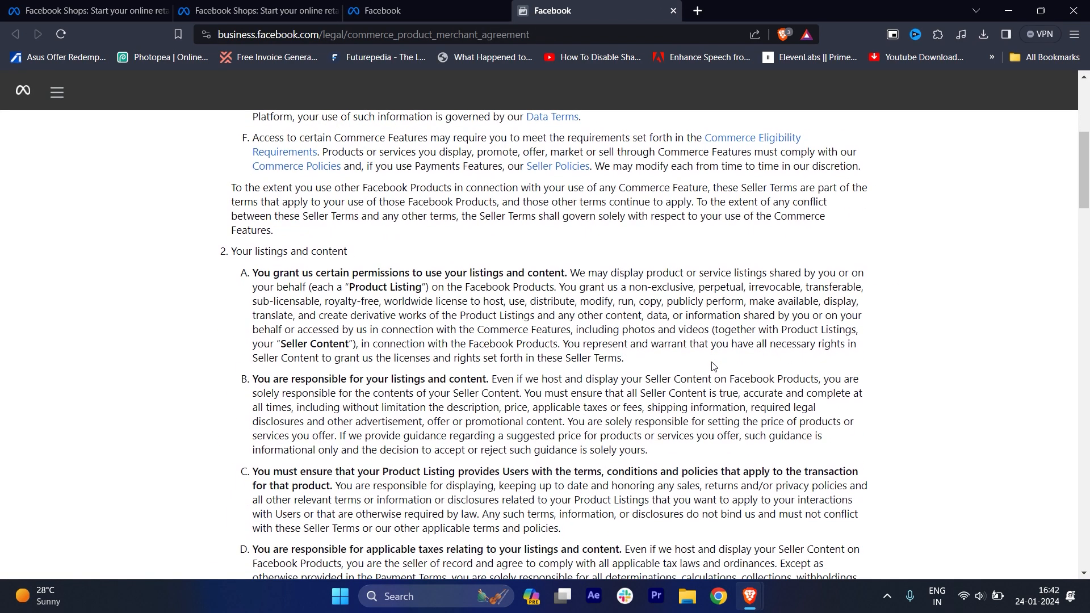
pyautogui.scroll(-5, 714, 366)
pyautogui.scroll(-8, 714, 367)
pyautogui.hotkey('ctrl', 'shift', 'Tab')
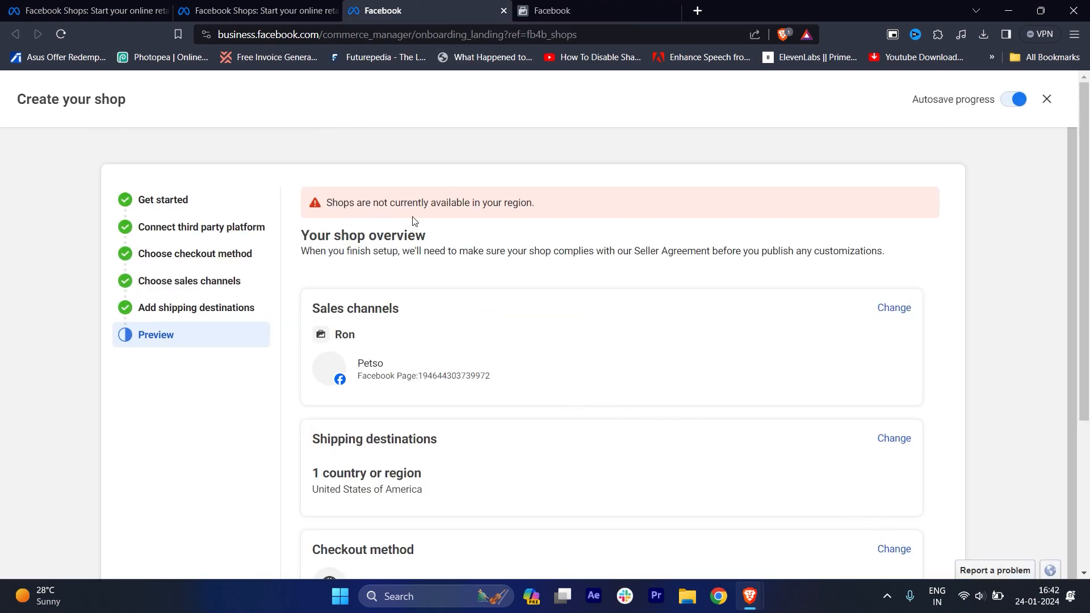
# Change the shipping destinations by adding United Kingdom and continue to the shop overview.
pyautogui.scroll(-4, 522, 297)
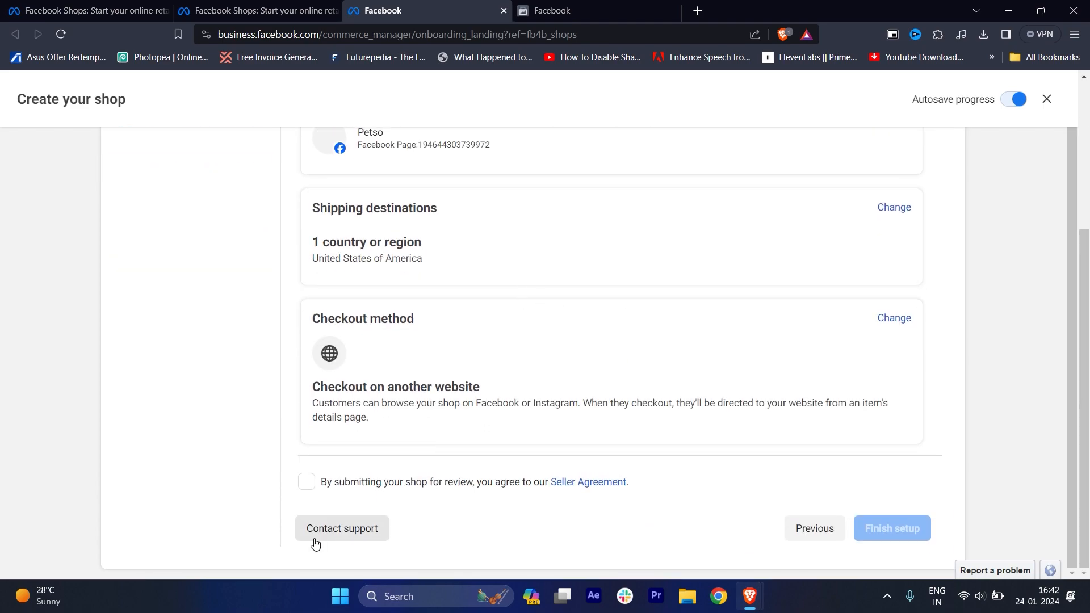
pyautogui.scroll(1, 424, 430)
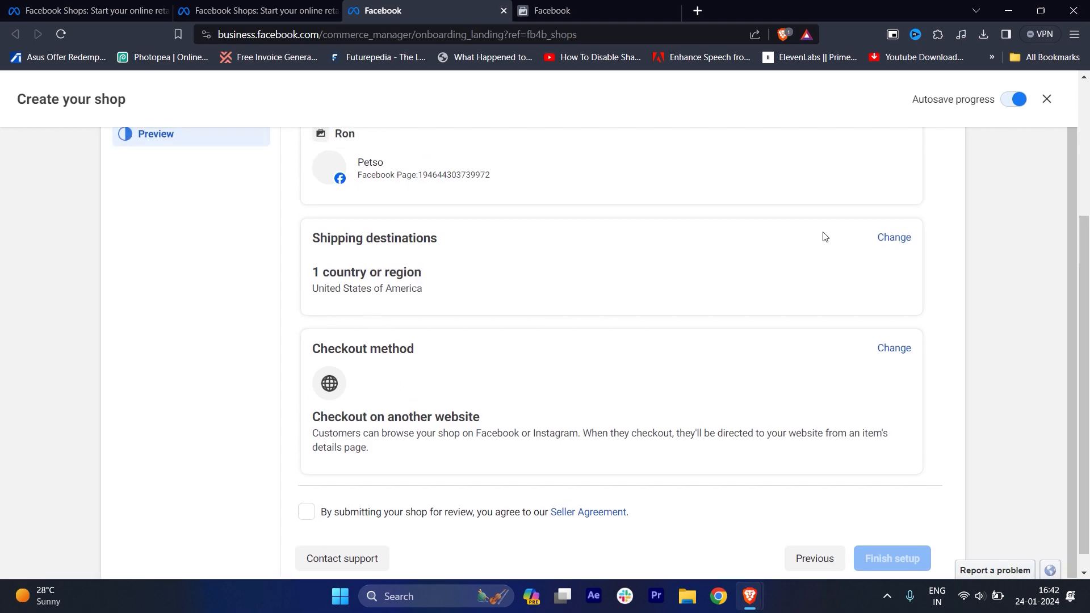
pyautogui.scroll(2, 874, 365)
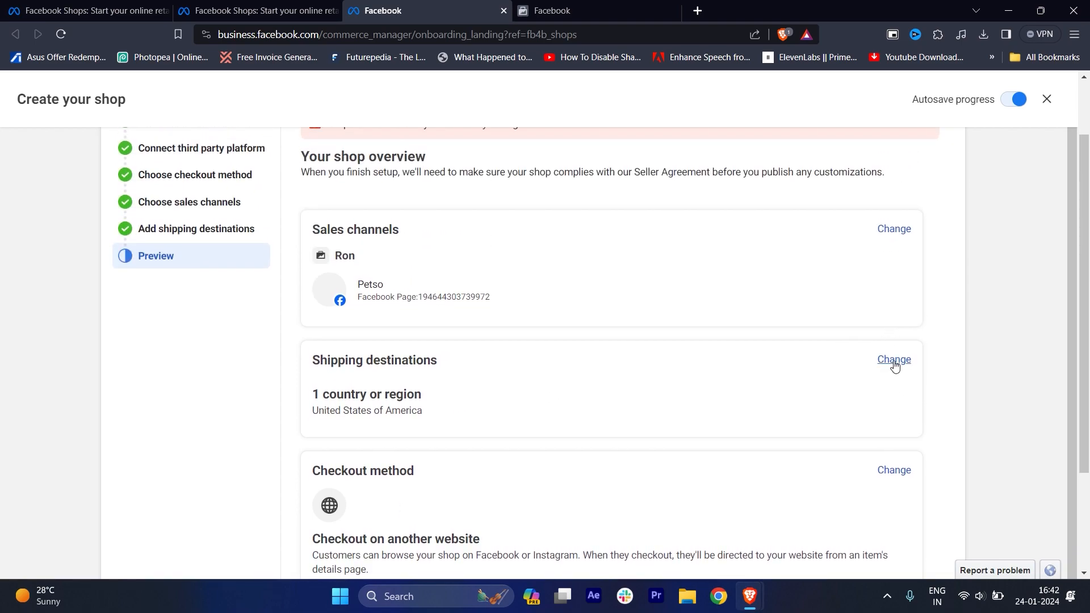
pyautogui.click(893, 362)
pyautogui.click(385, 251)
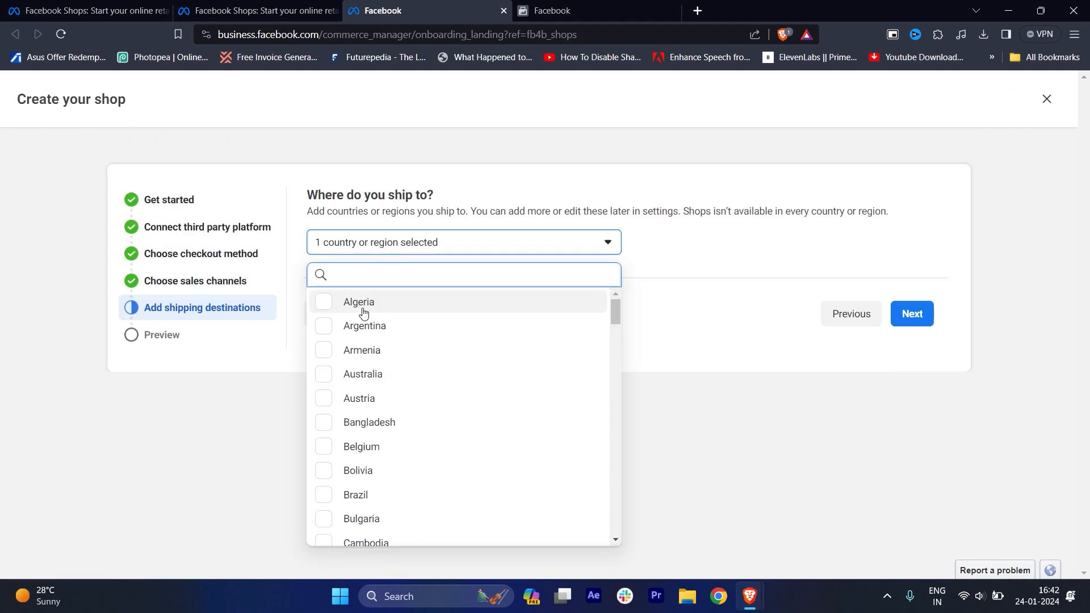
pyautogui.write('uni')
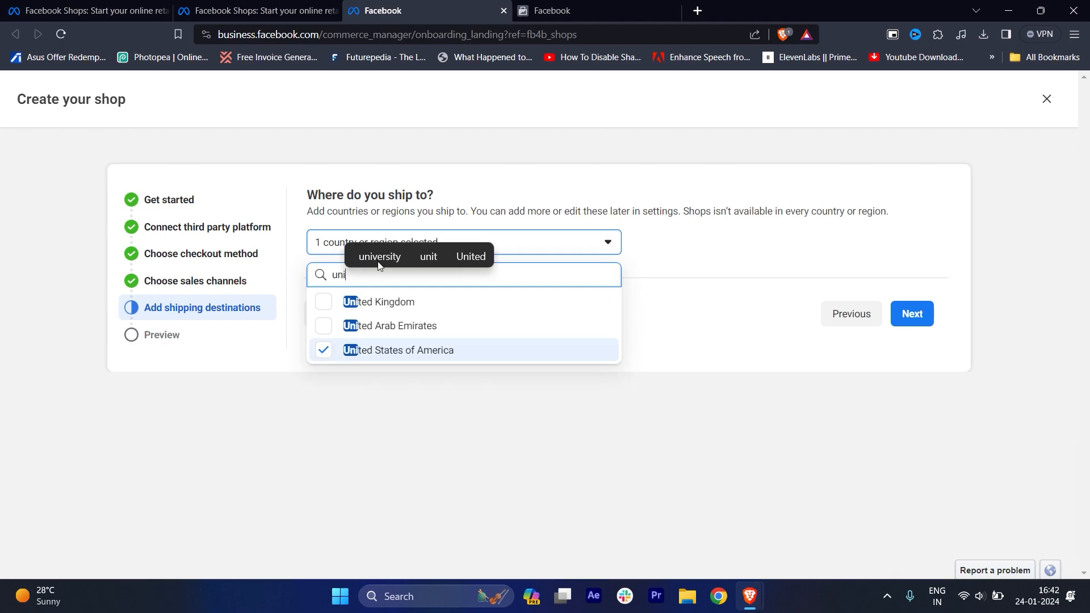
pyautogui.click(324, 303)
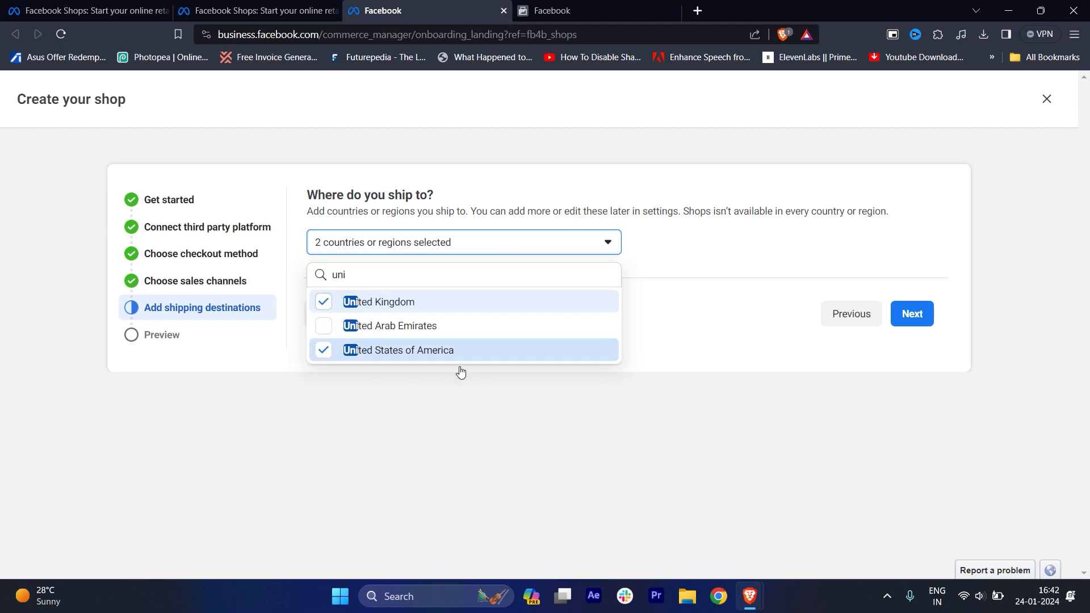
pyautogui.click(919, 325)
# Agree to the Seller Agreement again and try to finish the shop setup.
pyautogui.scroll(-5, 616, 394)
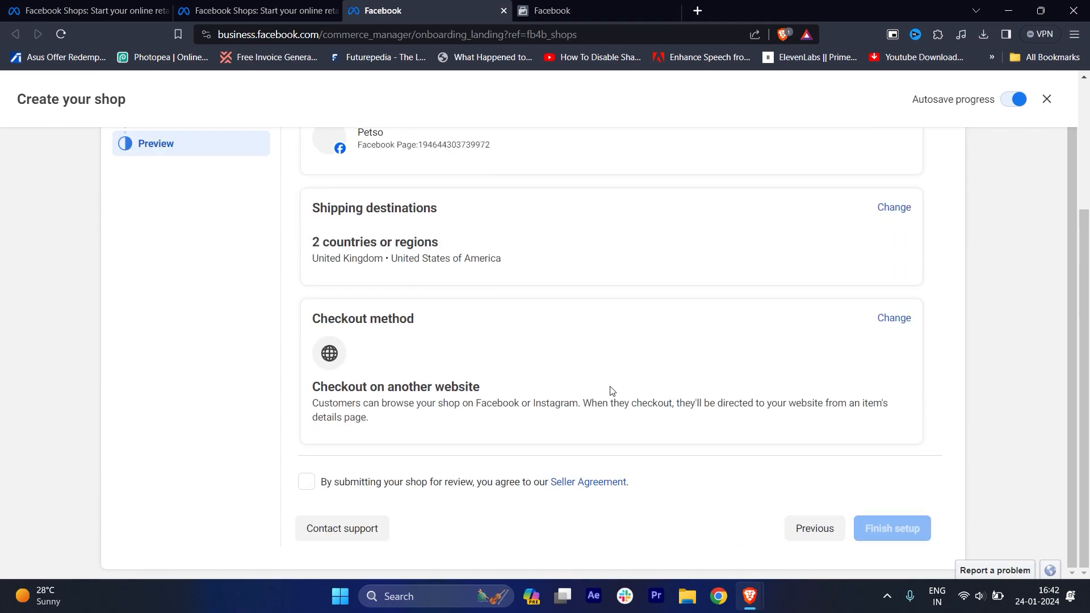
pyautogui.click(307, 482)
pyautogui.click(891, 531)
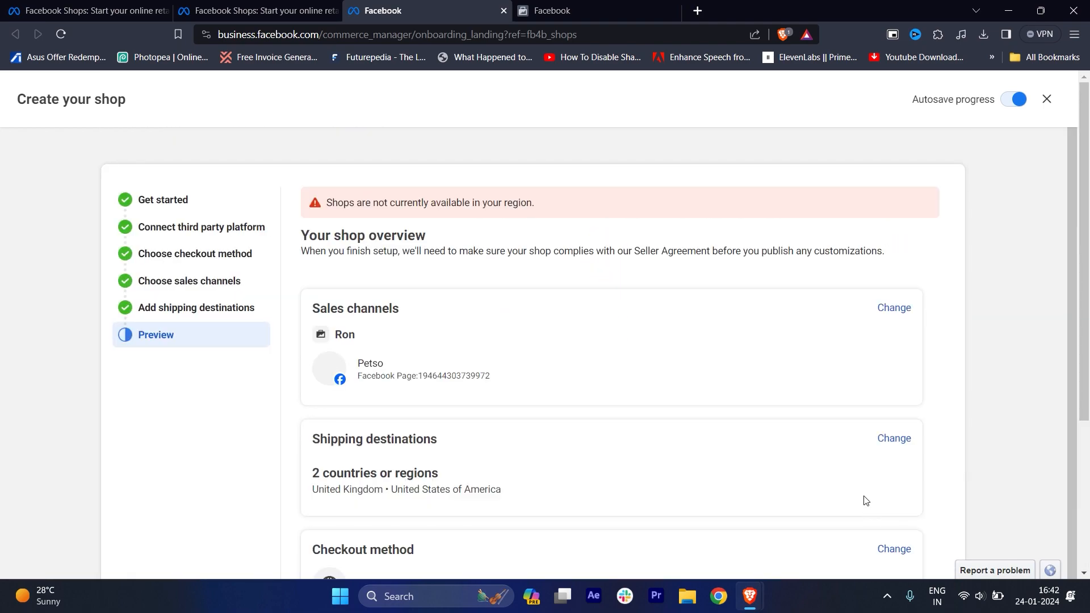
# Examine the shop overview for its notice, sales channels, shipping destinations and checkout method, and glance again at the Seller Agreement.
pyautogui.scroll(-4, 735, 439)
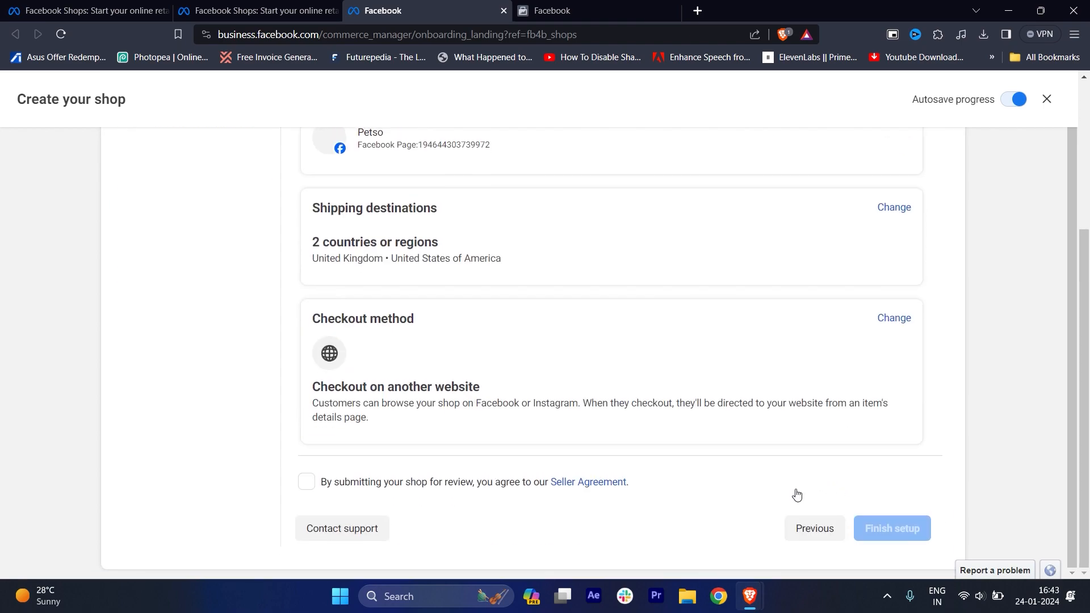
pyautogui.scroll(5, 795, 494)
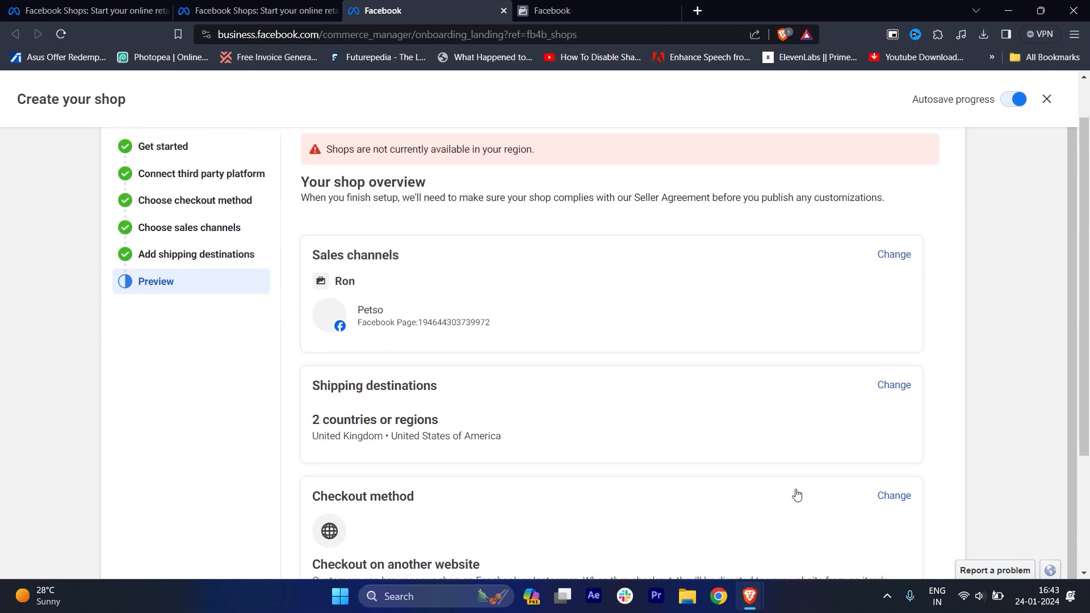
pyautogui.scroll(-3, 1000, 407)
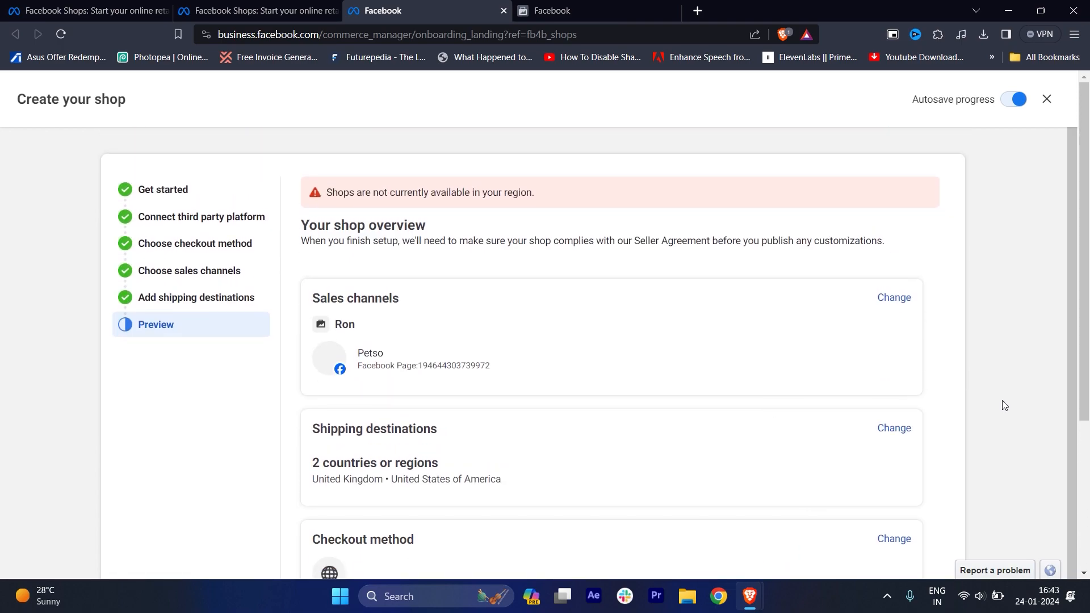
pyautogui.scroll(-1, 1003, 405)
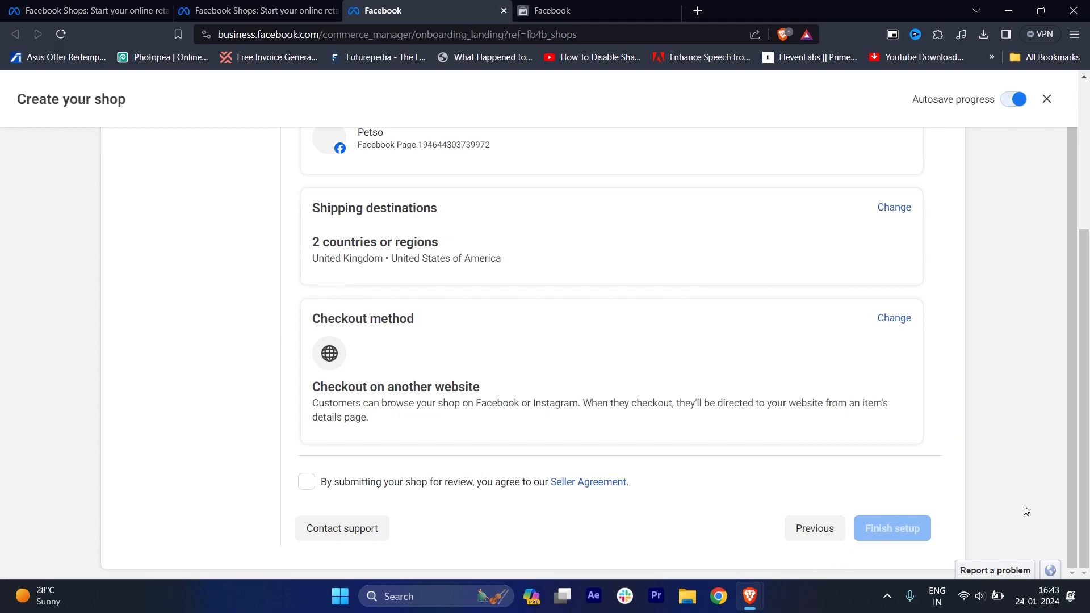
pyautogui.scroll(1, 992, 421)
pyautogui.scroll(4, 991, 412)
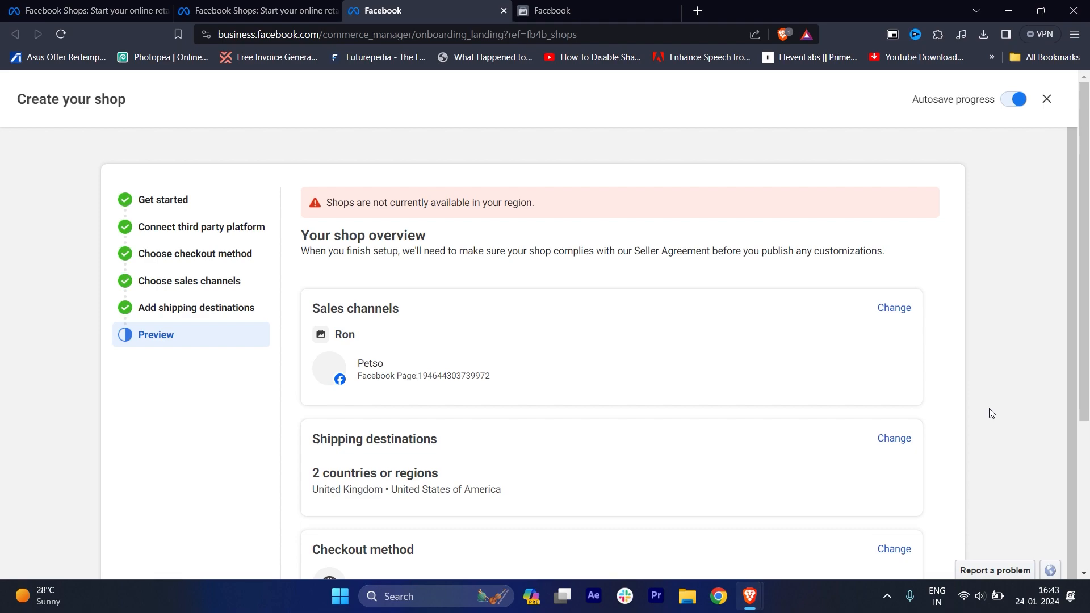
pyautogui.click(544, 3)
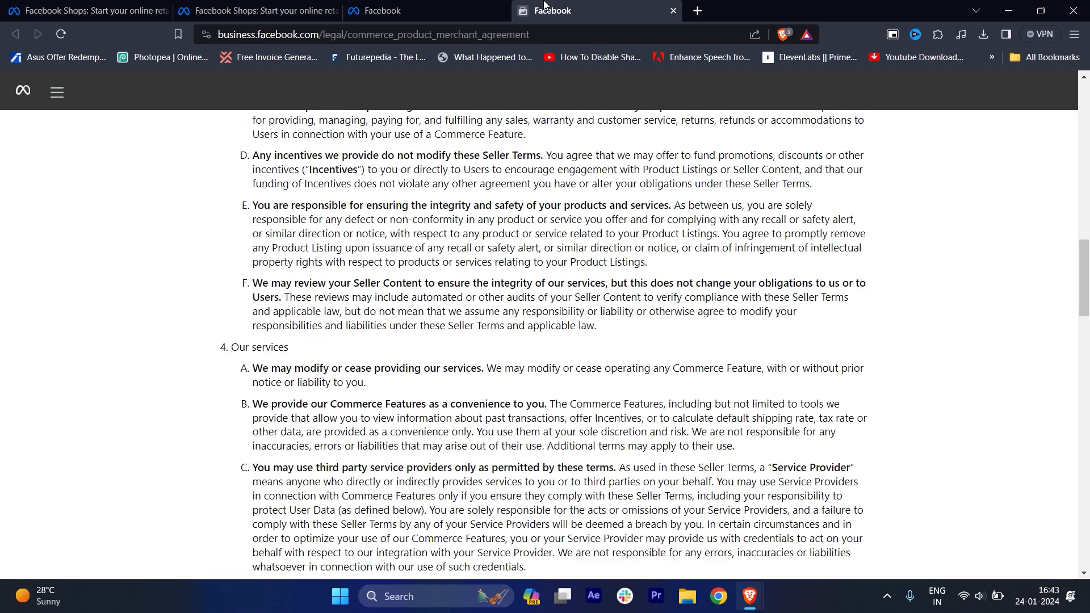
pyautogui.click(404, 3)
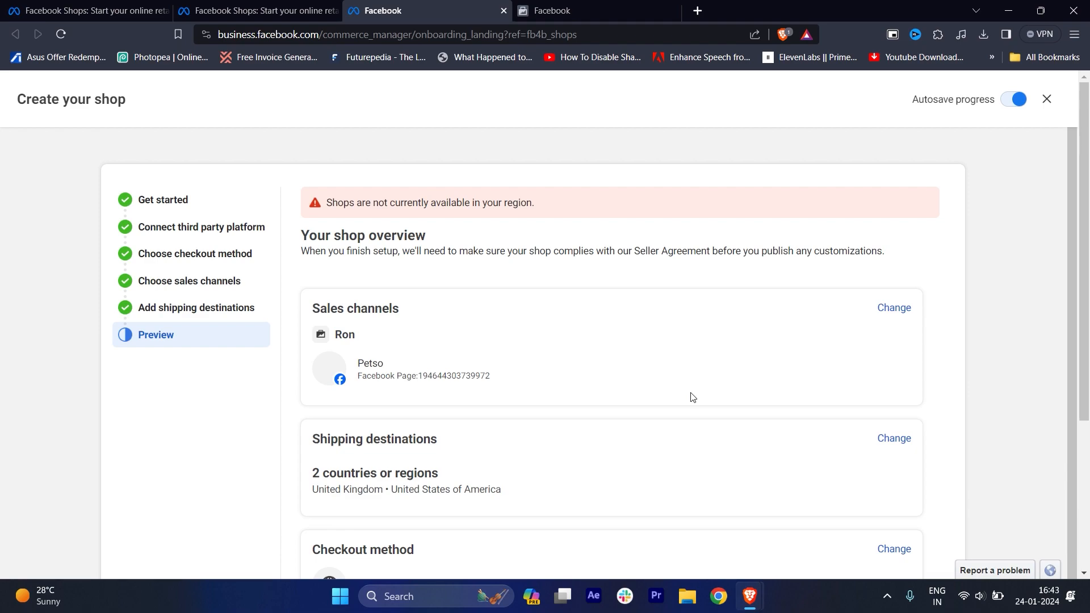
pyautogui.hotkey('alt', 'z')
pyautogui.click(539, 205)
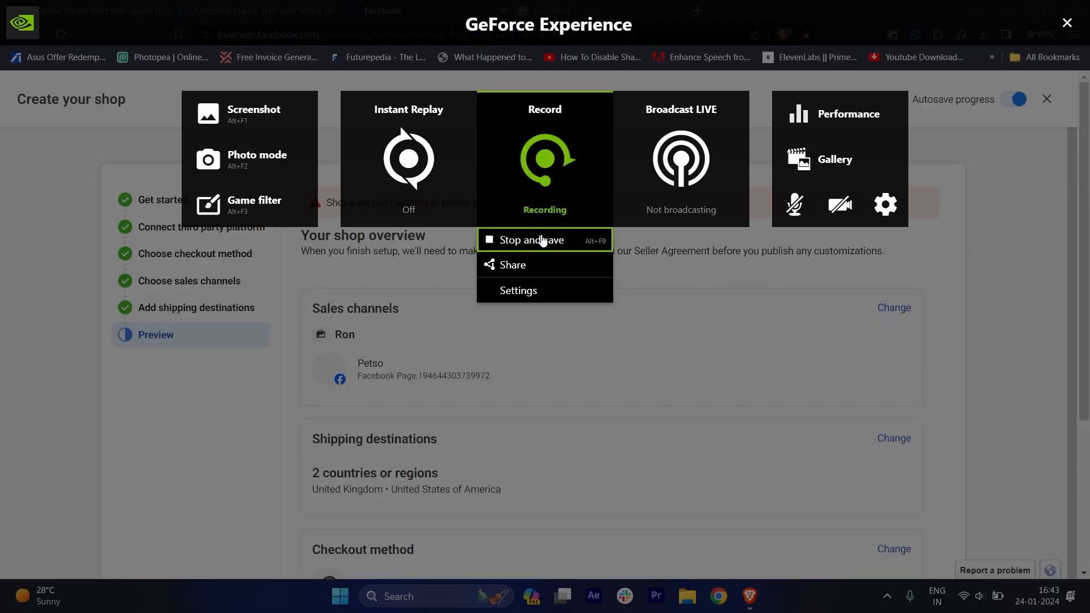